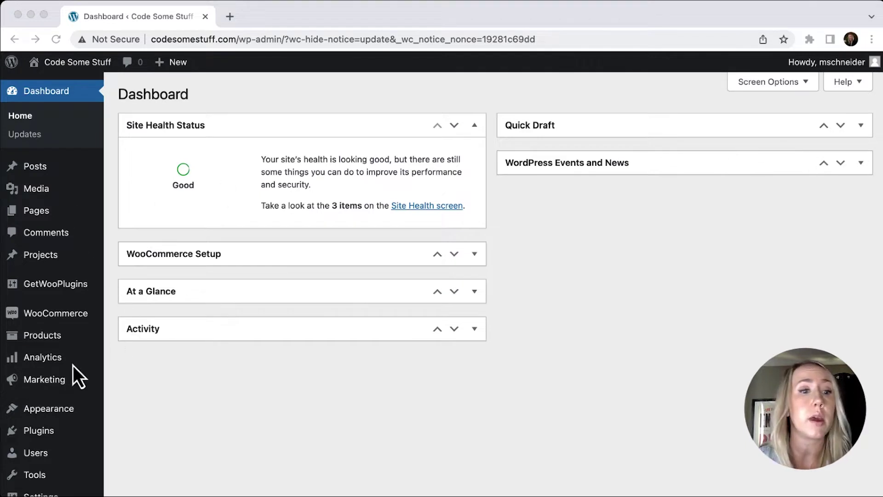
# Step: Search the plugin directory for 'yoast seo', then install and activate the Yoast SEO plugin
pyautogui.moveTo(40, 436)
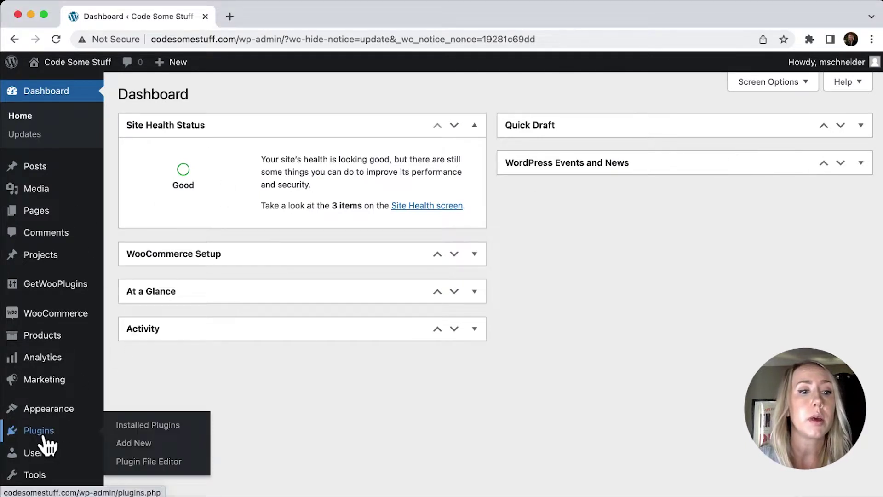
pyautogui.click(134, 428)
pyautogui.click(191, 98)
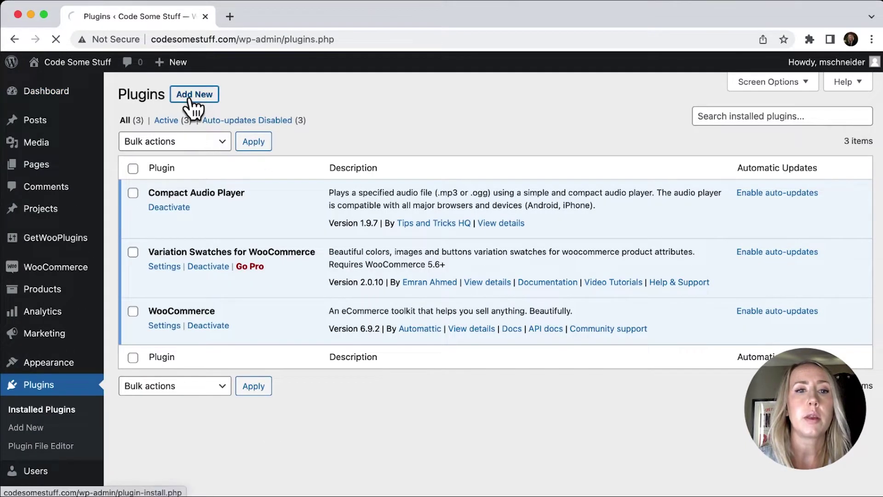
pyautogui.write('yoast seo')
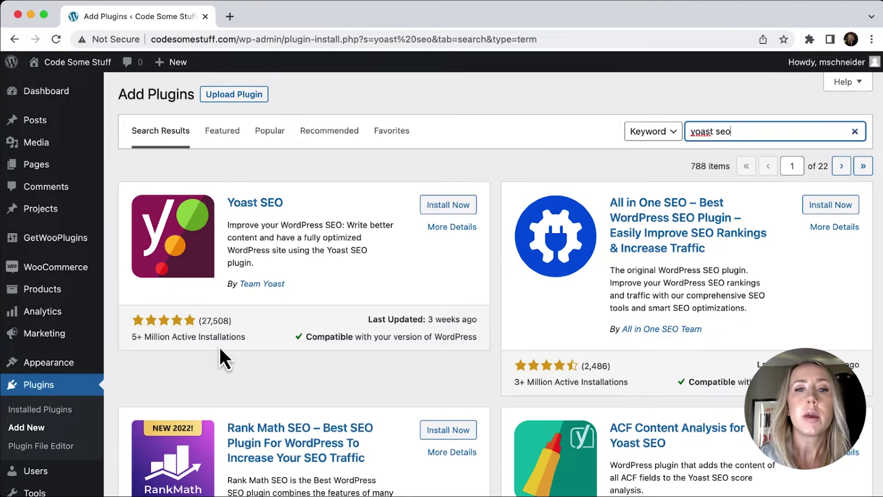
pyautogui.click(451, 210)
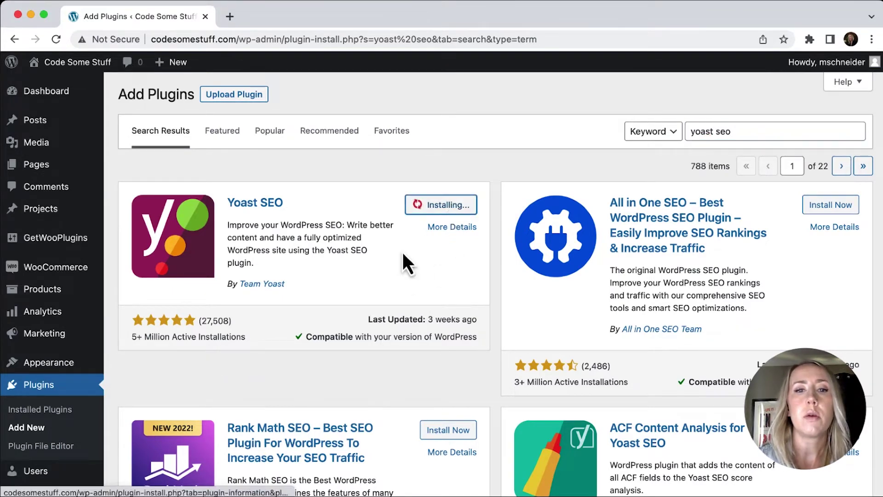
pyautogui.click(455, 213)
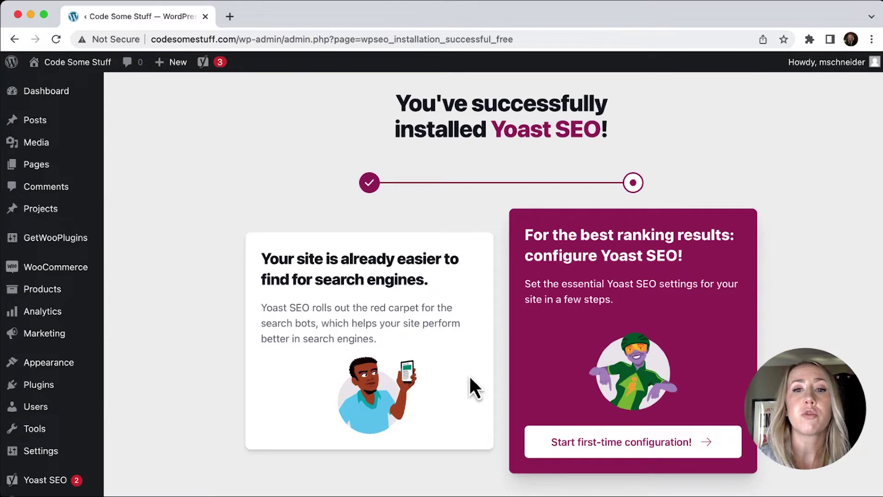
# Step: Start Yoast's first-time configuration and run the SEO data optimization
pyautogui.scroll(-2, 469, 374)
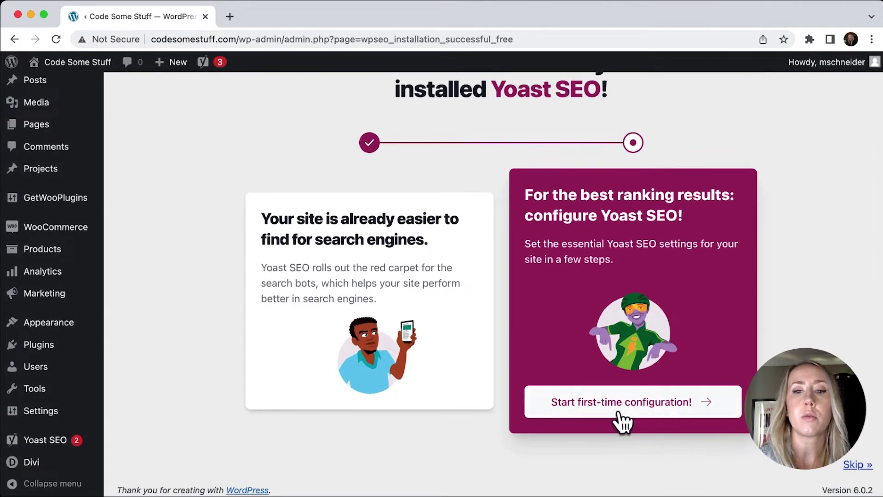
pyautogui.click(626, 414)
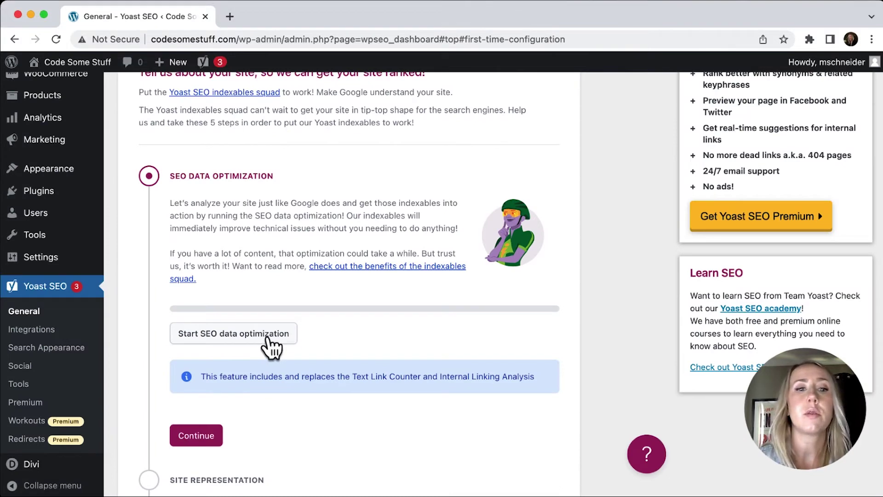
pyautogui.click(267, 339)
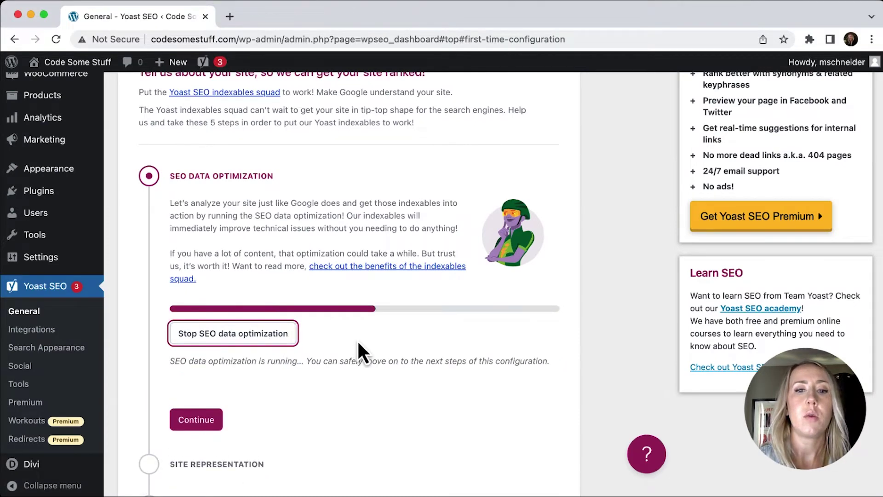
pyautogui.scroll(-1, 357, 344)
pyautogui.scroll(-1, 358, 343)
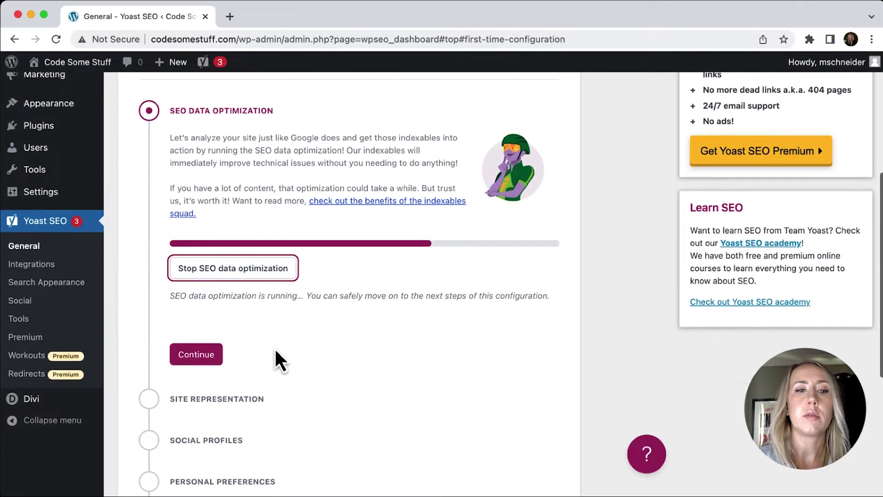
pyautogui.click(196, 354)
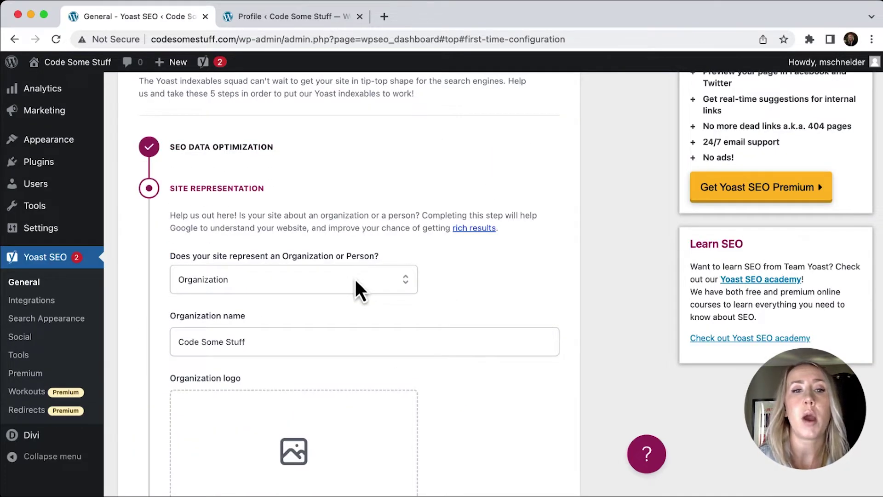
# Step: Set site representation to Person and choose the site's own user as that person
pyautogui.click(356, 279)
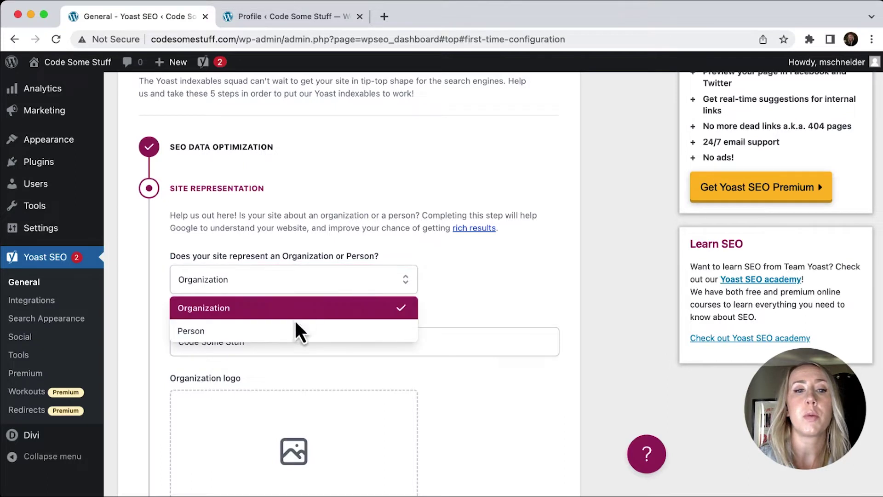
pyautogui.click(292, 330)
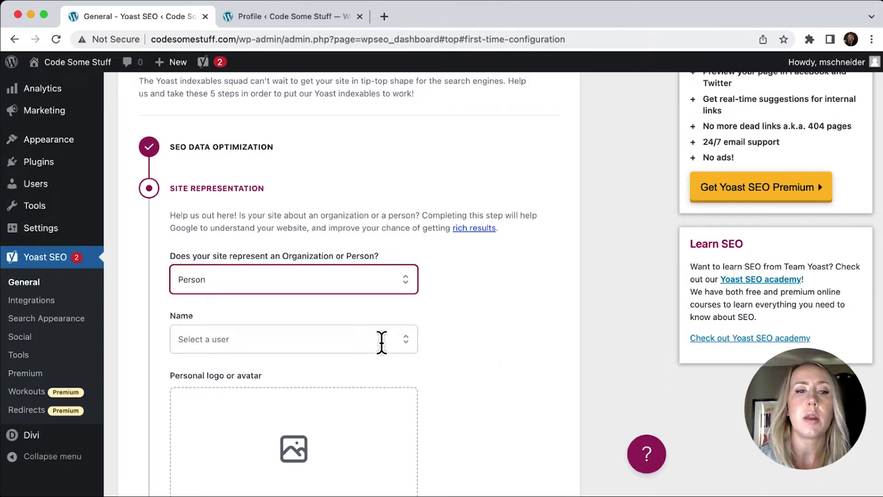
pyautogui.scroll(-2, 473, 349)
pyautogui.click(387, 291)
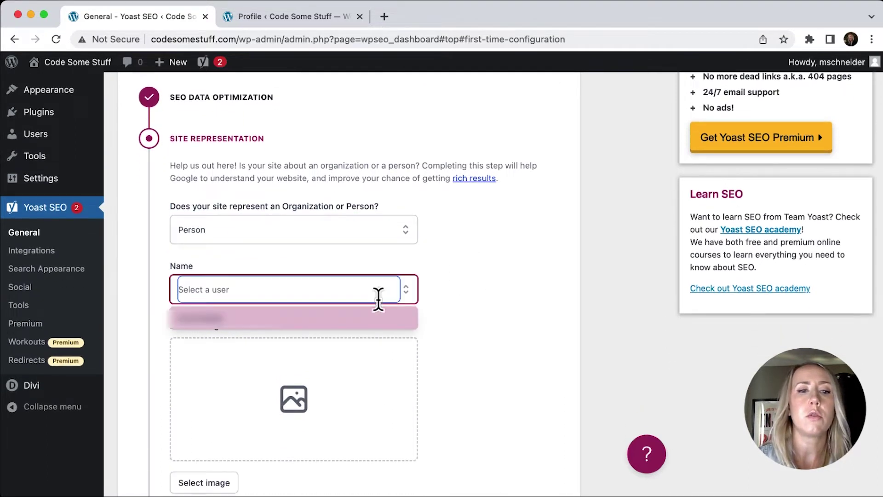
pyautogui.click(343, 322)
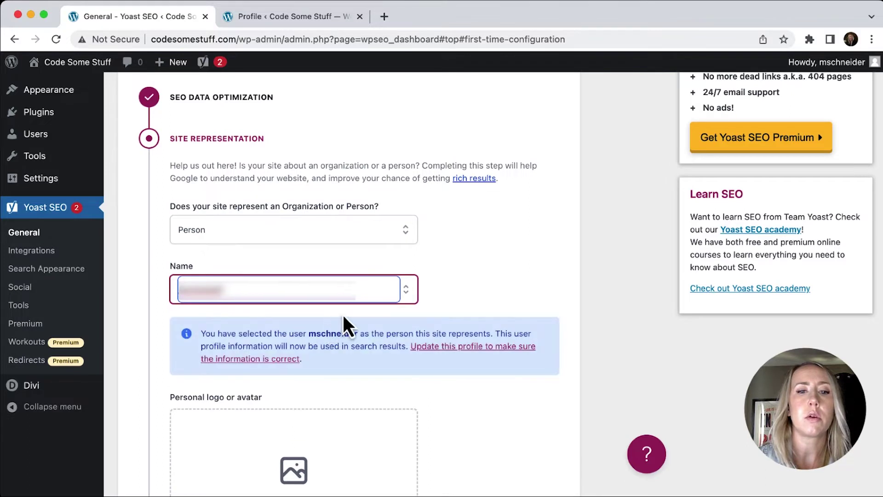
pyautogui.scroll(-5, 449, 364)
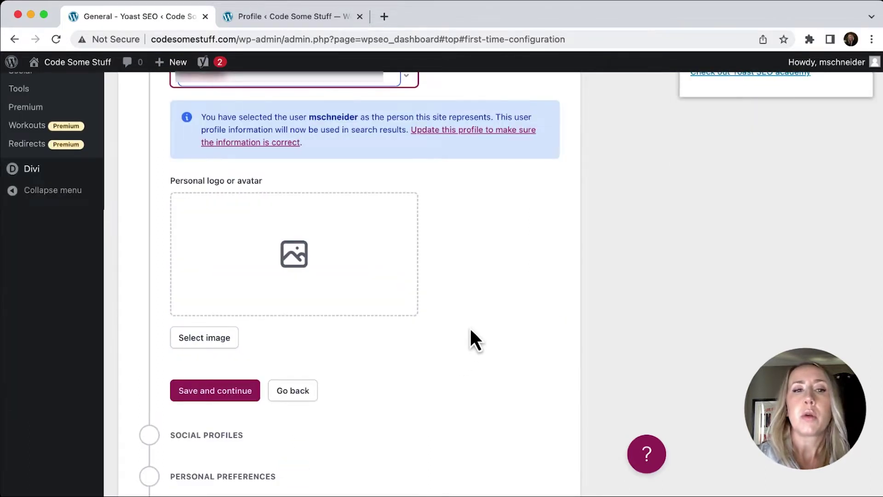
# Step: Use the Bogus Brands logo, alt text 'Bogus Brands', as personal avatar and save representation
pyautogui.click(225, 340)
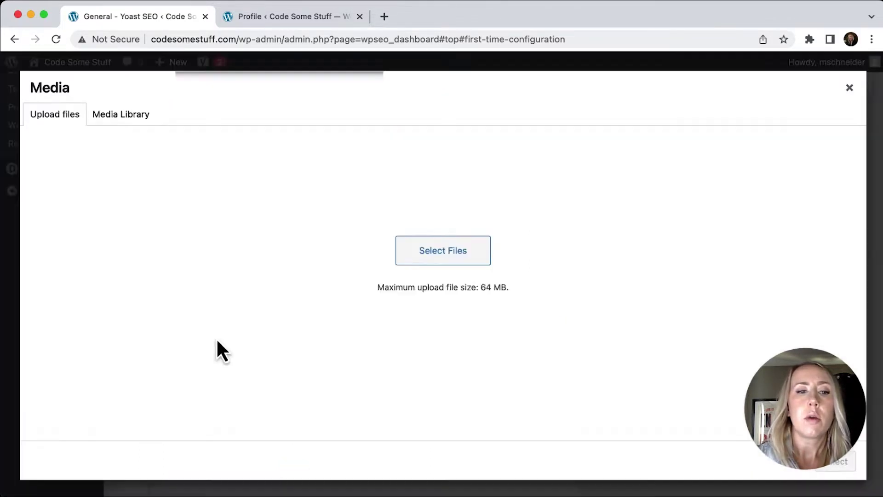
pyautogui.click(125, 116)
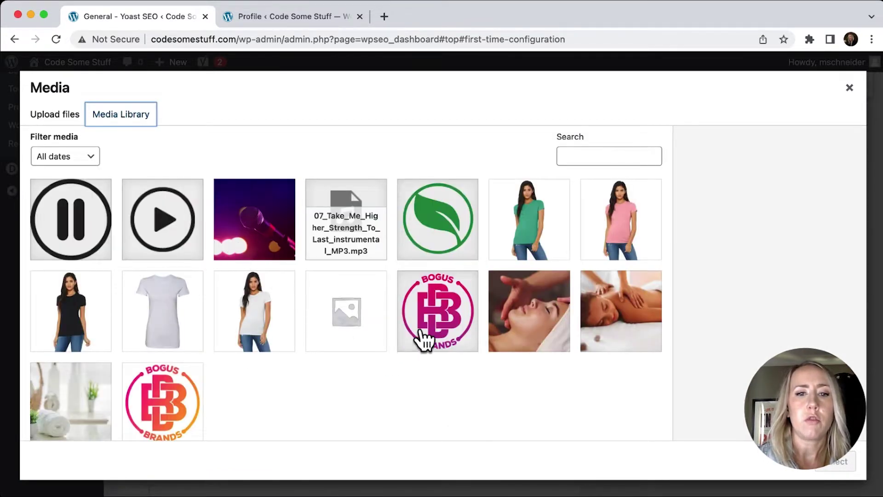
pyautogui.click(439, 338)
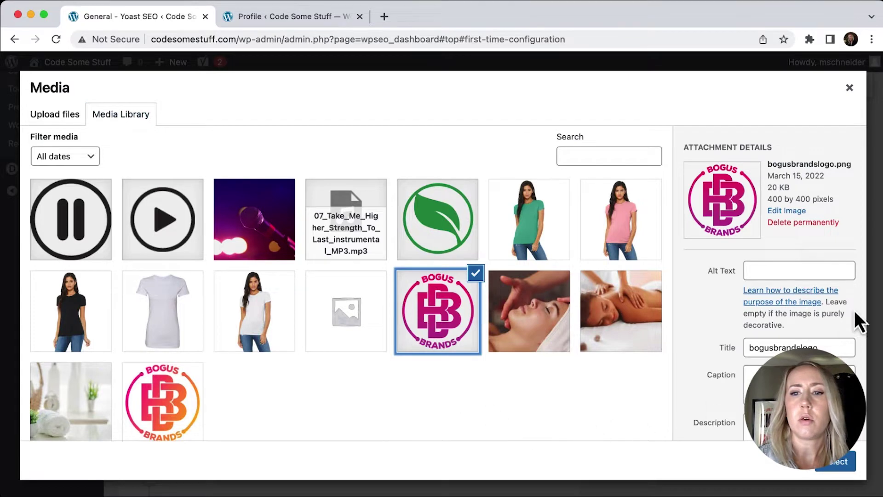
pyautogui.click(781, 271)
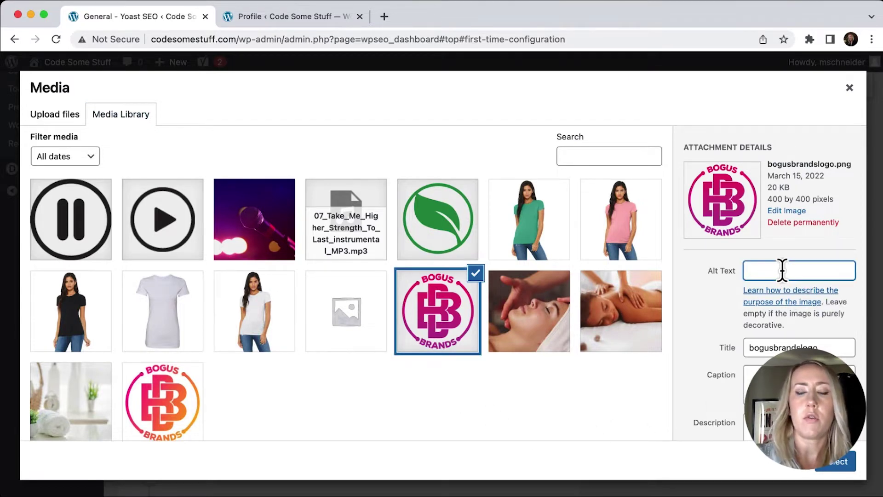
pyautogui.write('Bogus Brands')
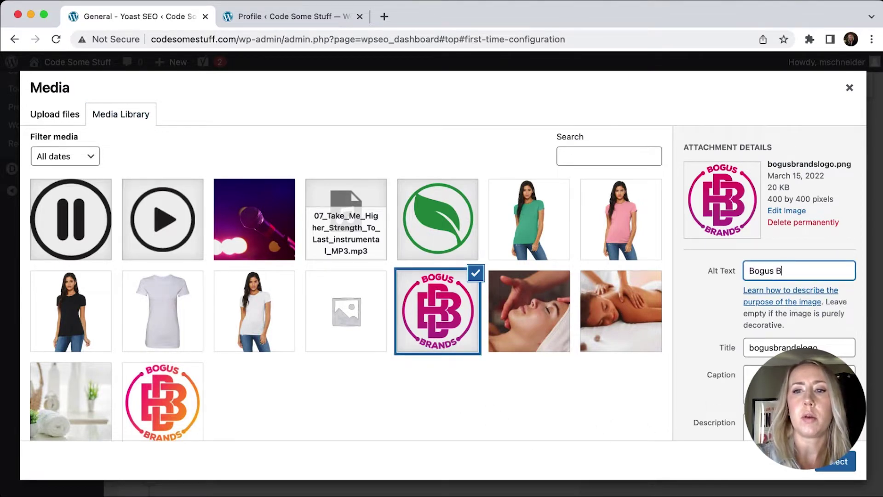
pyautogui.click(836, 462)
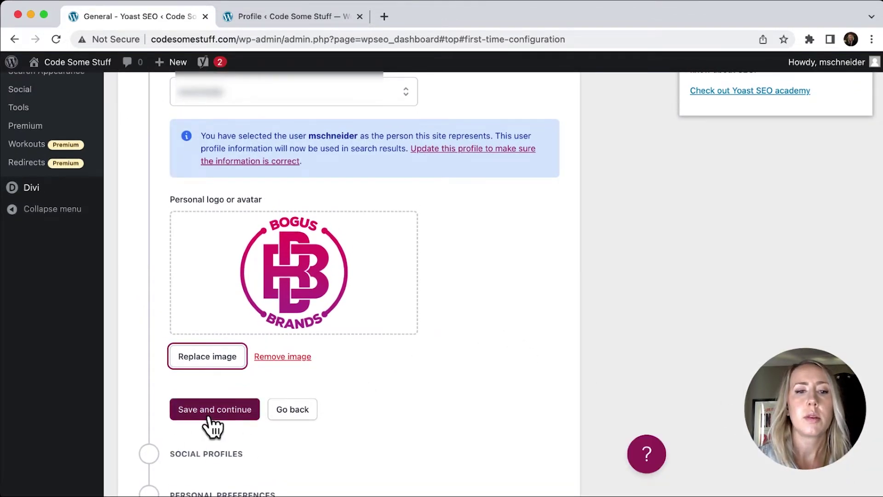
pyautogui.click(209, 417)
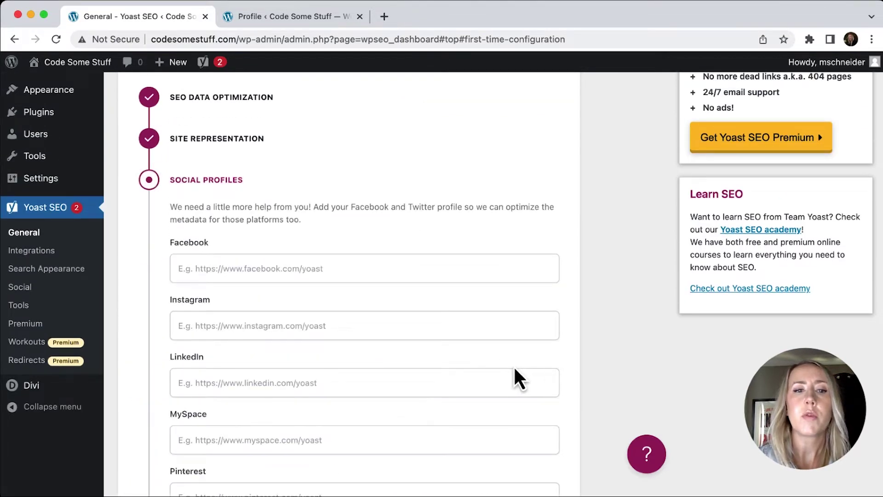
# Step: Review the Social Profiles step and save it without changes
pyautogui.scroll(-5, 515, 378)
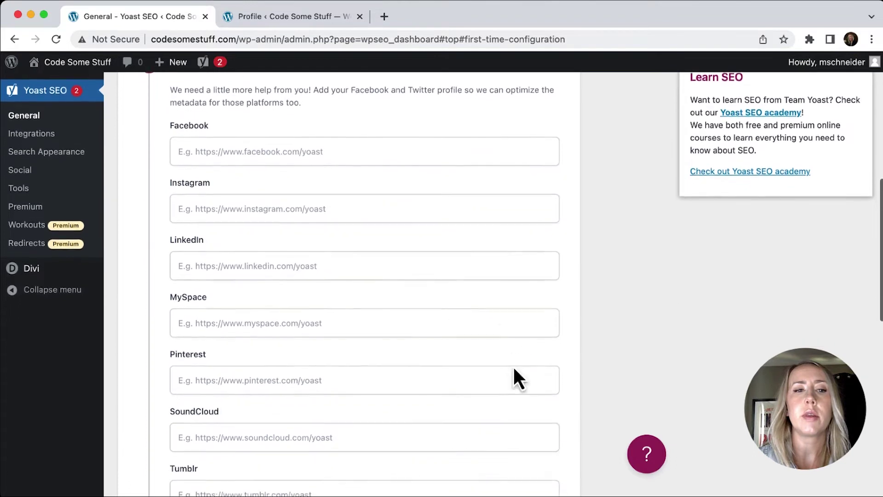
pyautogui.scroll(-4, 280, 262)
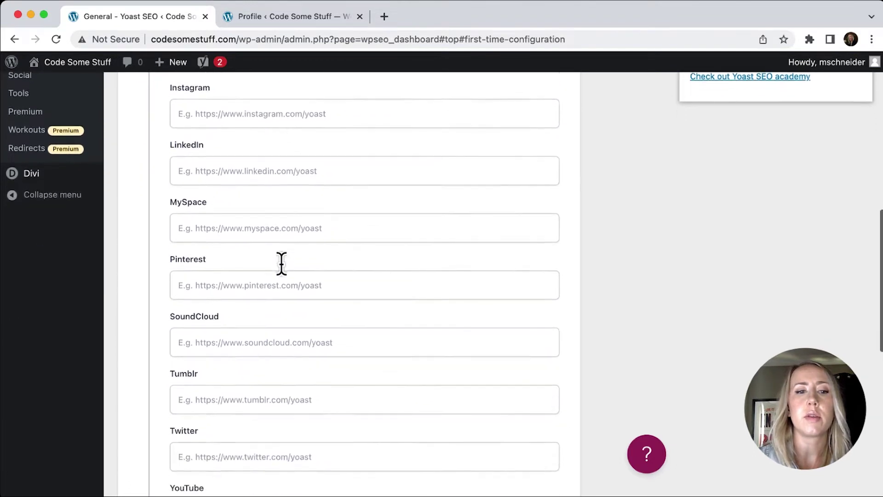
pyautogui.scroll(-13, 281, 264)
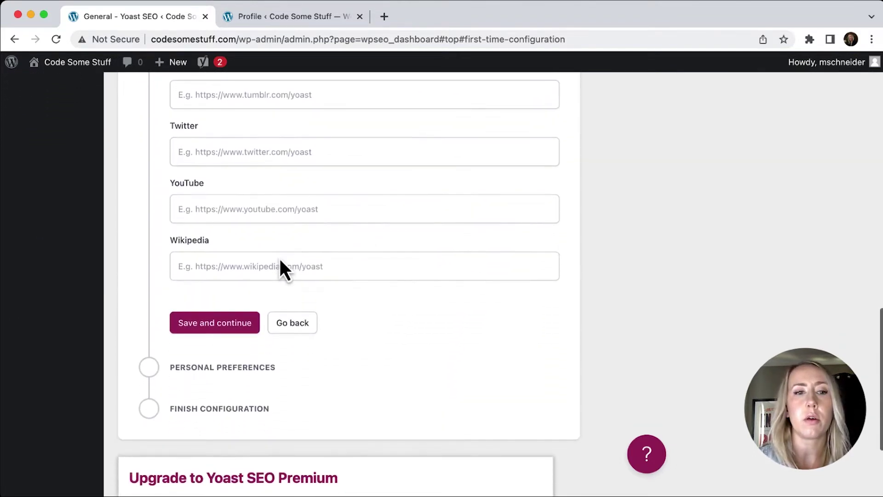
pyautogui.scroll(2, 281, 267)
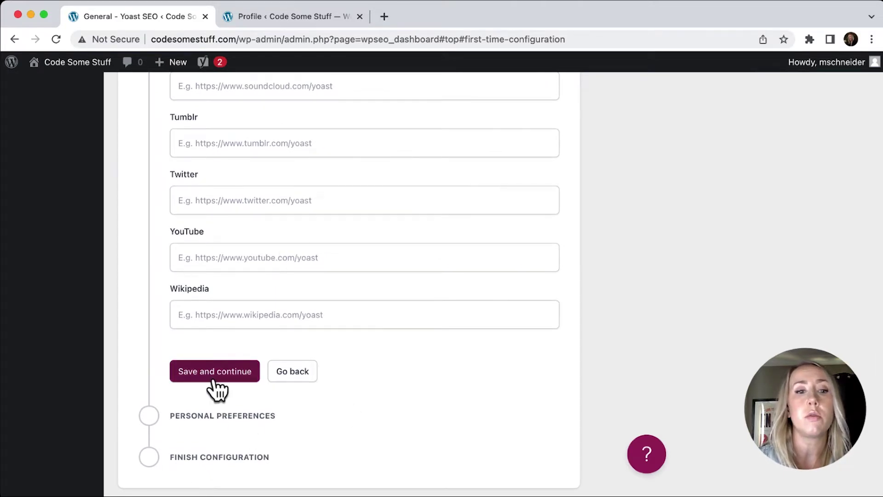
pyautogui.click(214, 377)
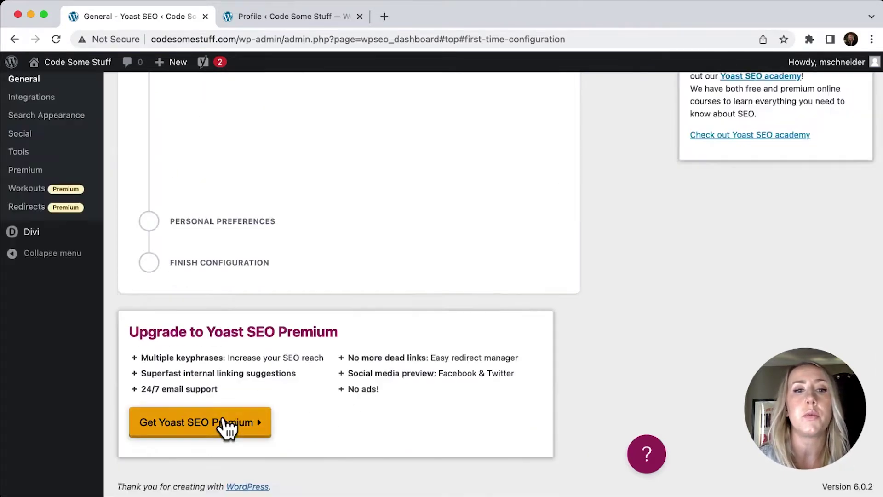
# Step: Choose 'Yes, you can track my site data' and save the Personal Preferences step
pyautogui.scroll(-4, 452, 322)
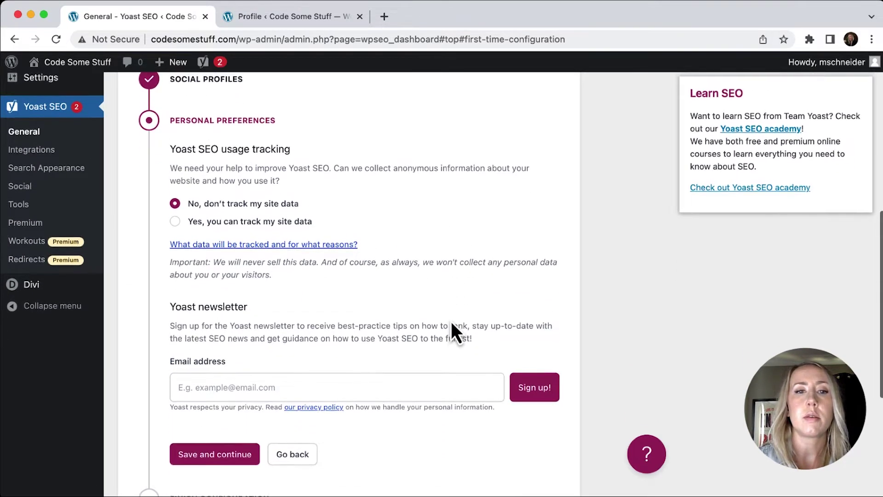
pyautogui.scroll(1, 450, 319)
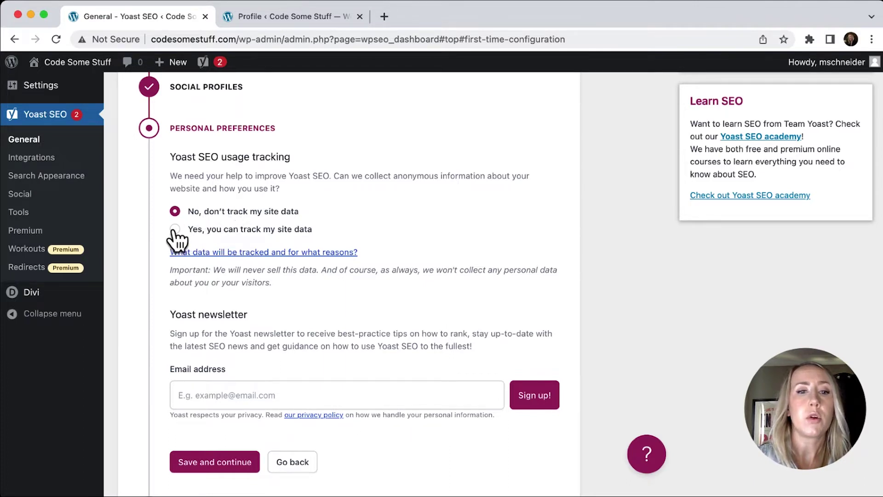
pyautogui.click(174, 229)
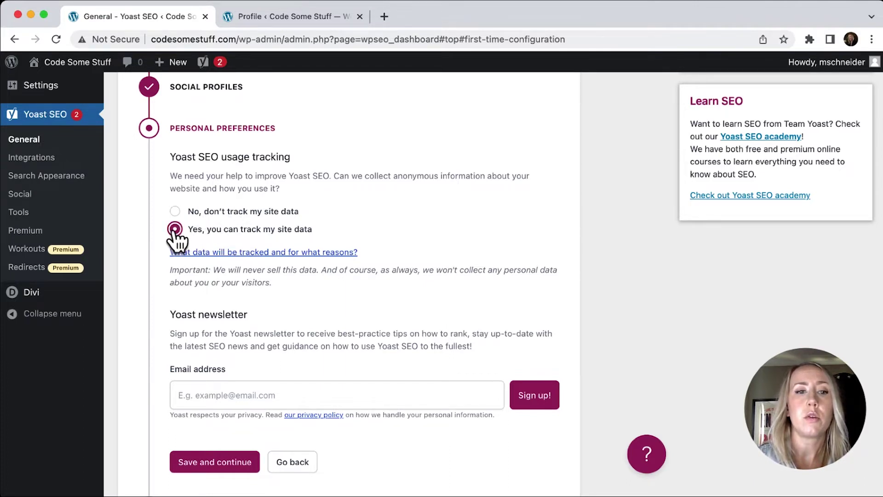
pyautogui.scroll(-3, 460, 255)
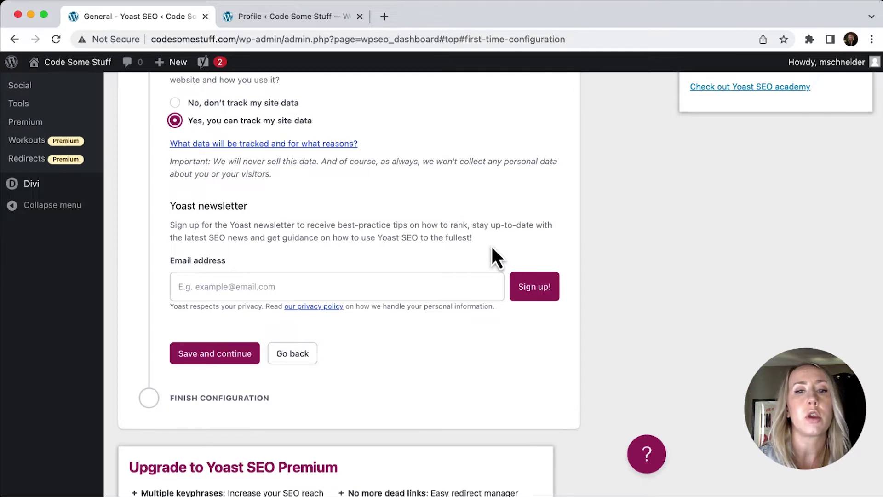
pyautogui.click(204, 364)
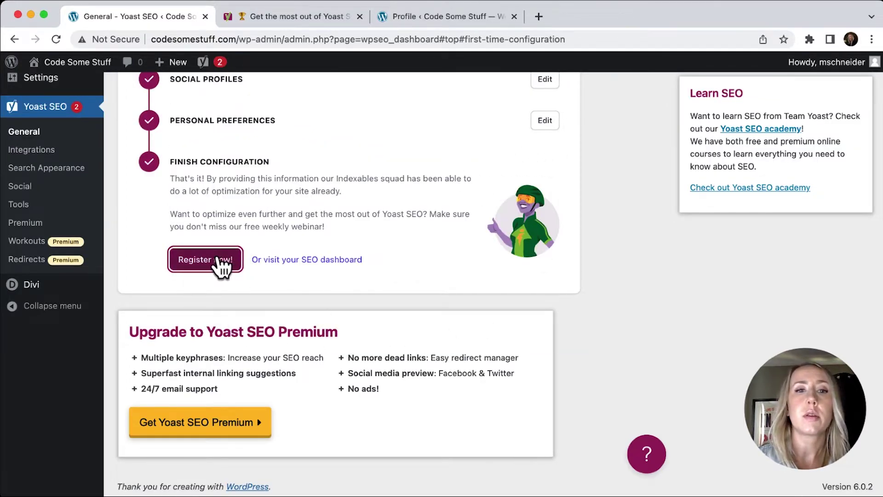
# Step: Open the 'Get the most out of Yoast' free weekly webinar registration page in a new tab
pyautogui.click(299, 18)
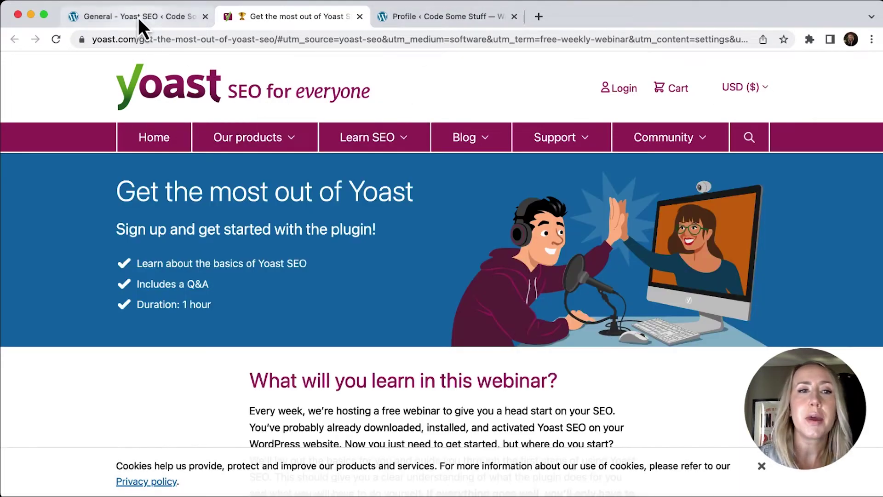
# Step: Return to the 'General - Yoast SEO' browser tab in WordPress admin
pyautogui.click(142, 18)
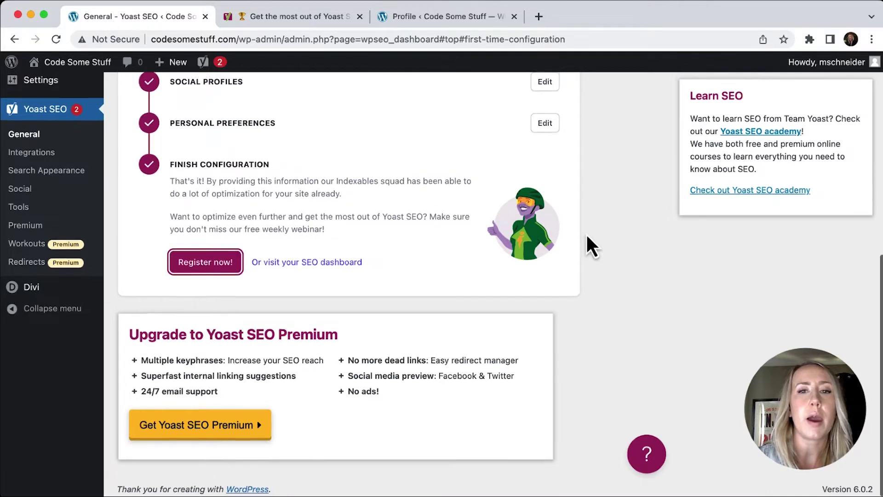
# Step: Show the Webmaster Tools verification settings and reveal their help explanation
pyautogui.scroll(3, 586, 233)
pyautogui.scroll(5, 616, 235)
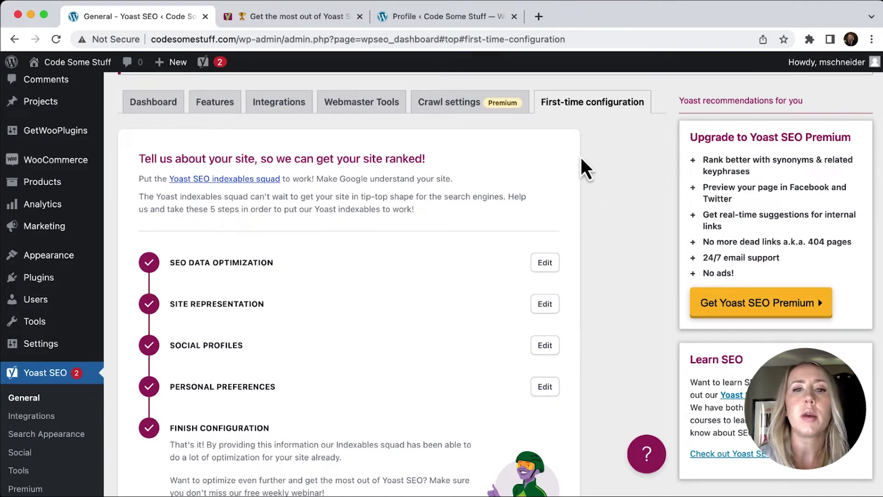
pyautogui.click(358, 113)
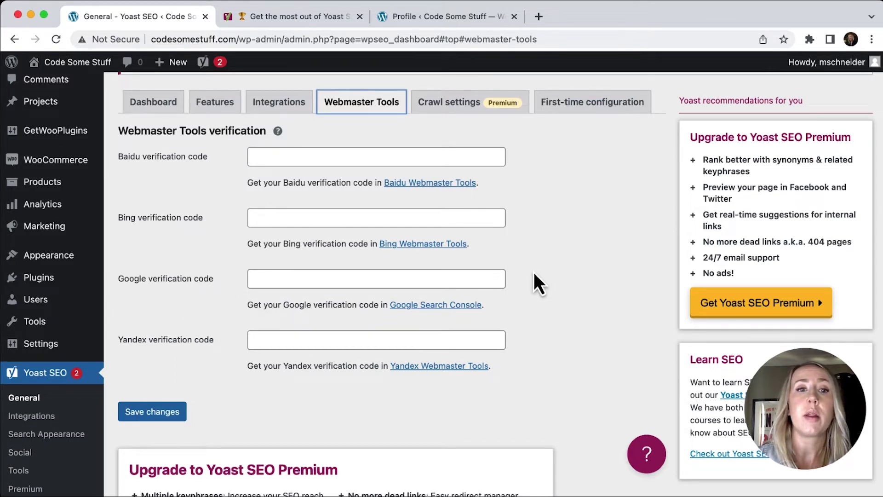
pyautogui.click(277, 132)
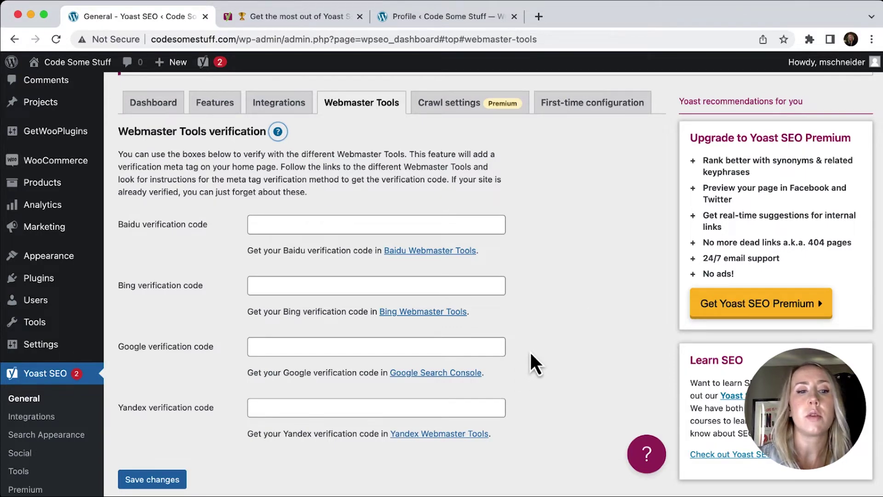
# Step: Go to the All Posts list from the admin menu
pyautogui.scroll(-3, 529, 361)
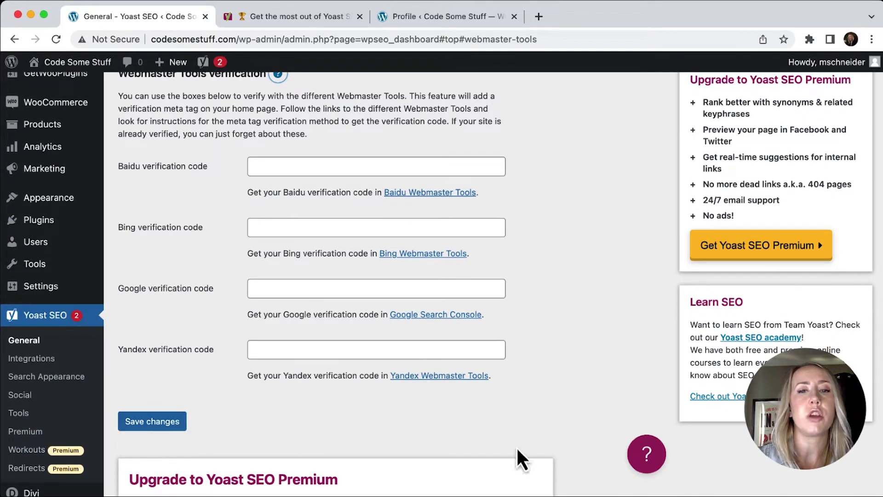
pyautogui.scroll(3, 571, 429)
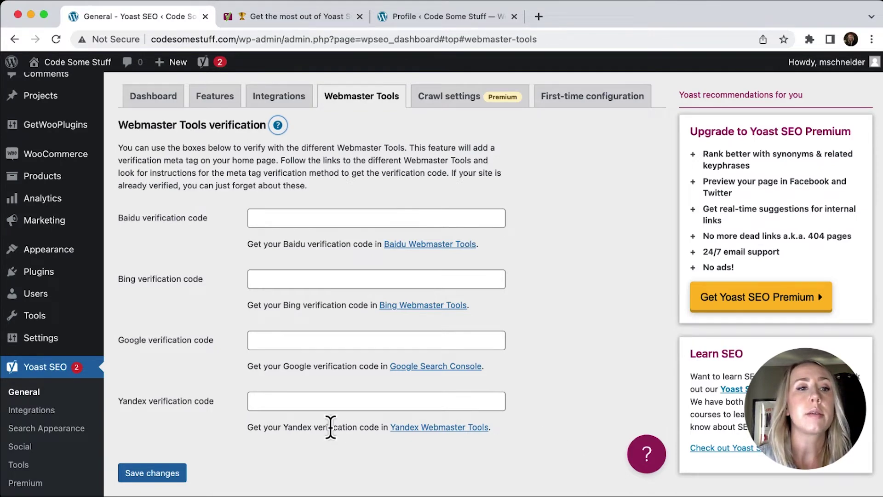
pyautogui.scroll(3, 69, 328)
pyautogui.click(80, 239)
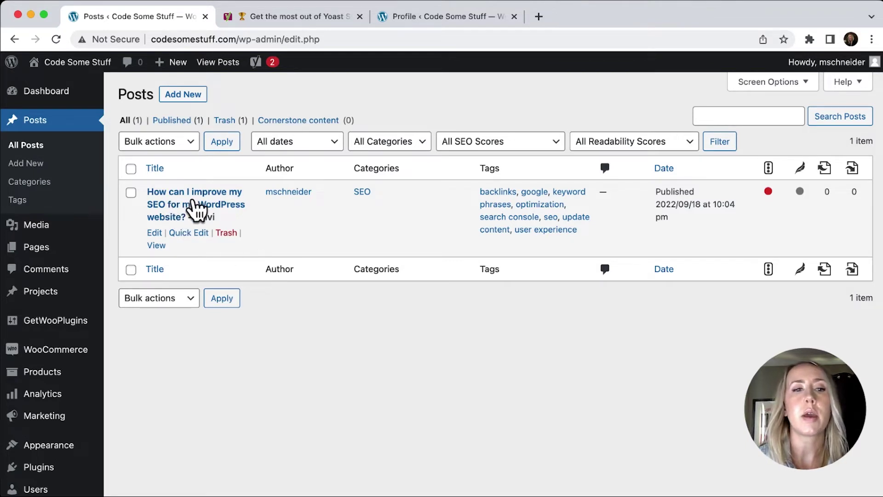
# Step: Edit the post 'How can I improve my SEO for my WordPress website?' down to its Yoast SEO box
pyautogui.click(155, 233)
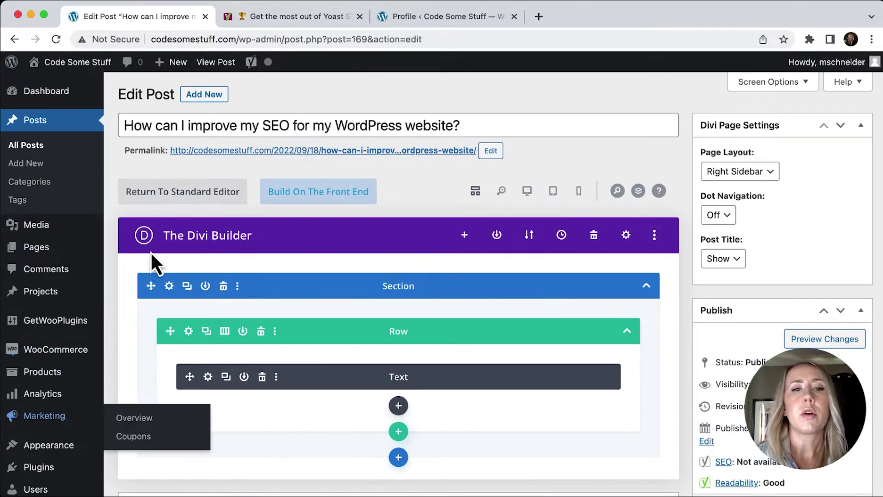
pyautogui.scroll(-10, 615, 262)
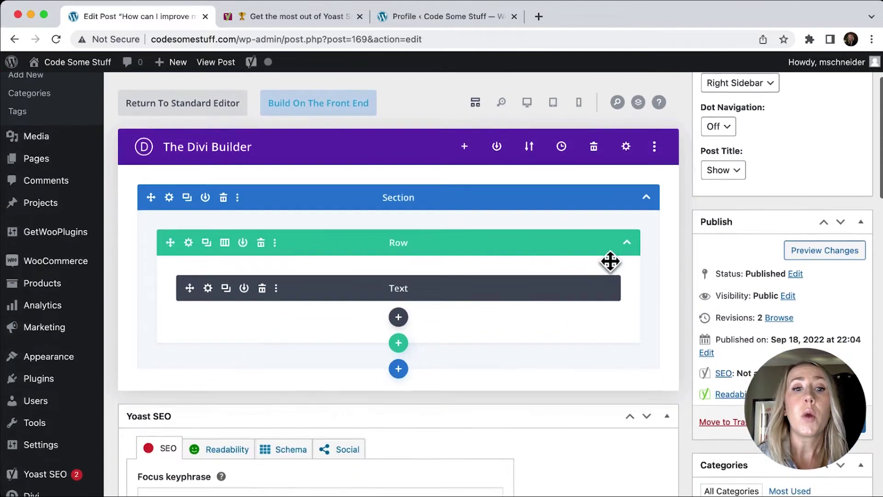
pyautogui.scroll(-3, 607, 263)
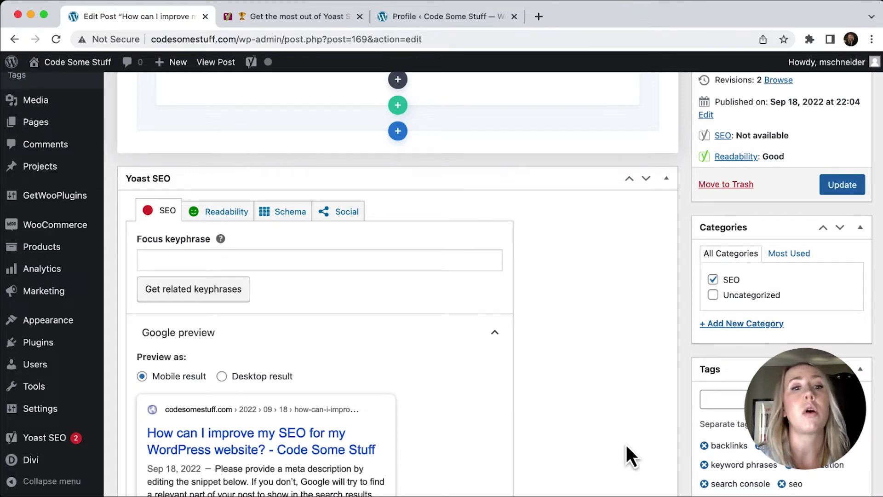
# Step: Enter 'improve seo wordpress' as the focus keyphrase, bringing the rating to SEO: OK
pyautogui.scroll(-2, 619, 437)
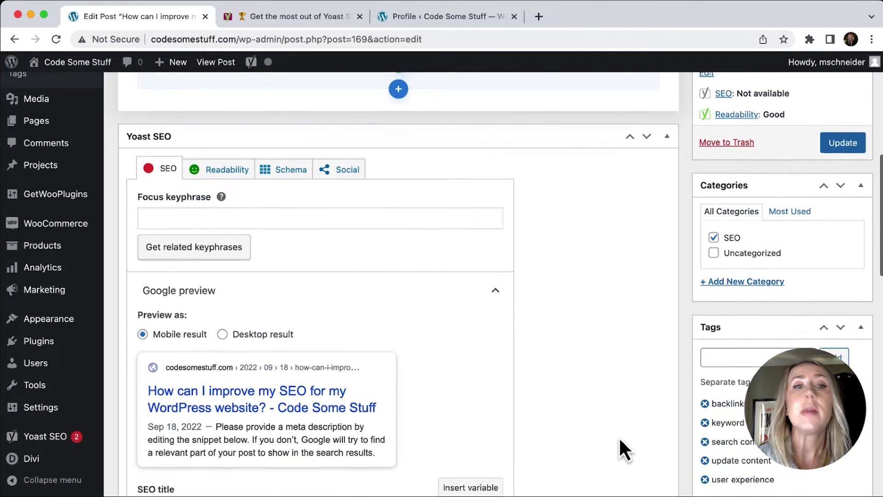
pyautogui.scroll(1, 618, 450)
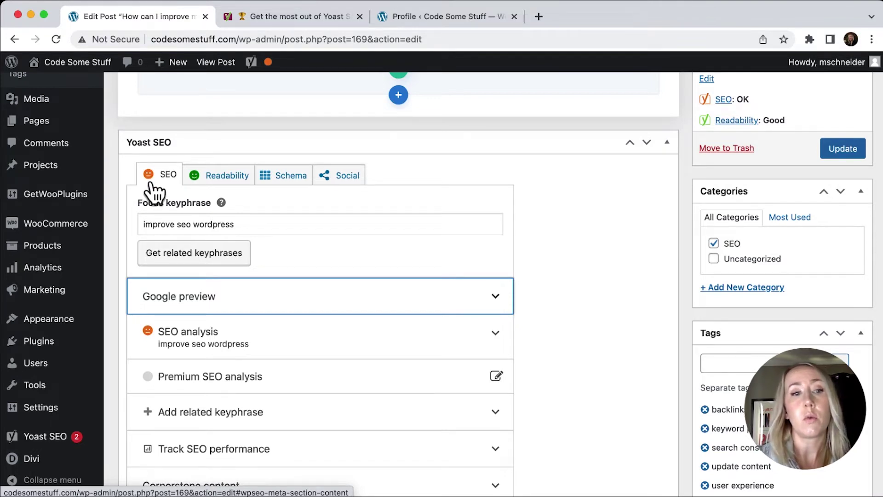
# Step: Expand the Google snippet preview and switch it to the desktop result view
pyautogui.press('Return')
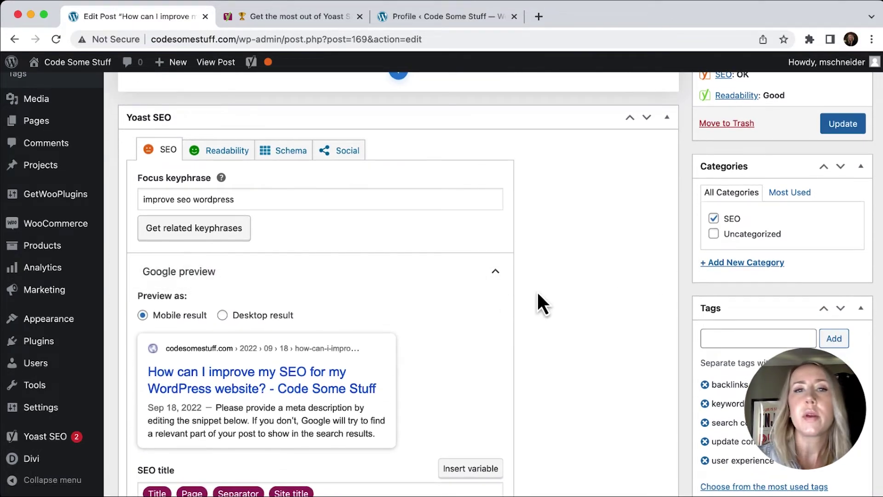
pyautogui.scroll(-2, 537, 291)
pyautogui.scroll(-1, 537, 291)
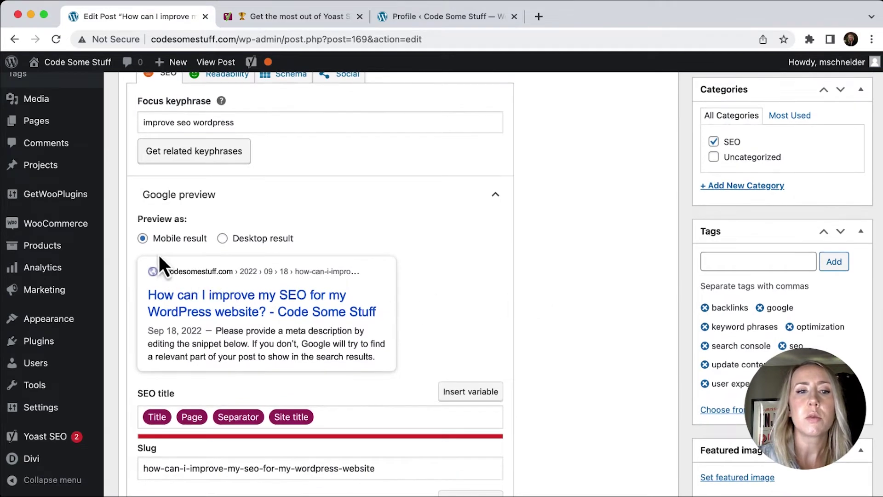
pyautogui.click(231, 241)
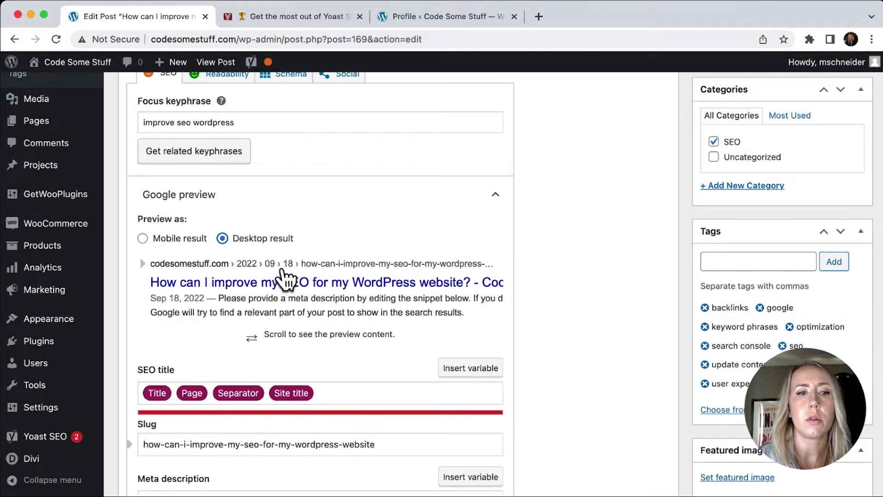
pyautogui.scroll(-3, 344, 282)
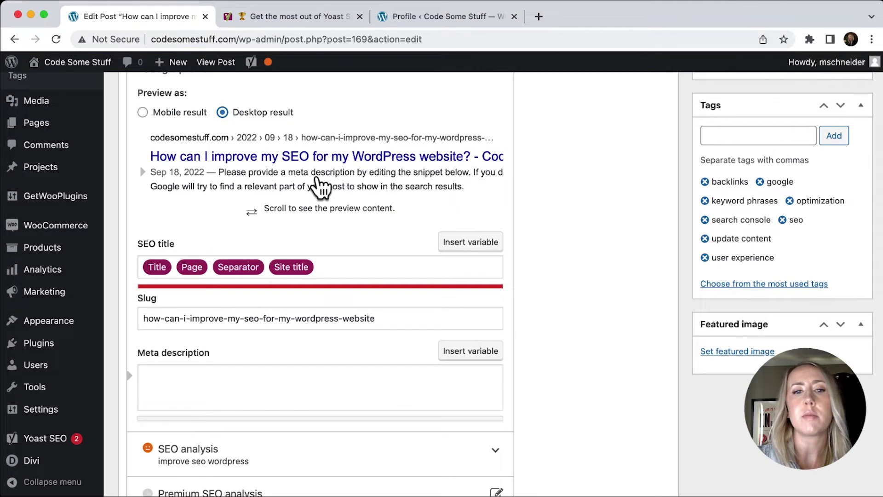
# Step: Paste the meta description 'Get key tips on how to improve SEO on your WordPress site…'
pyautogui.click(221, 386)
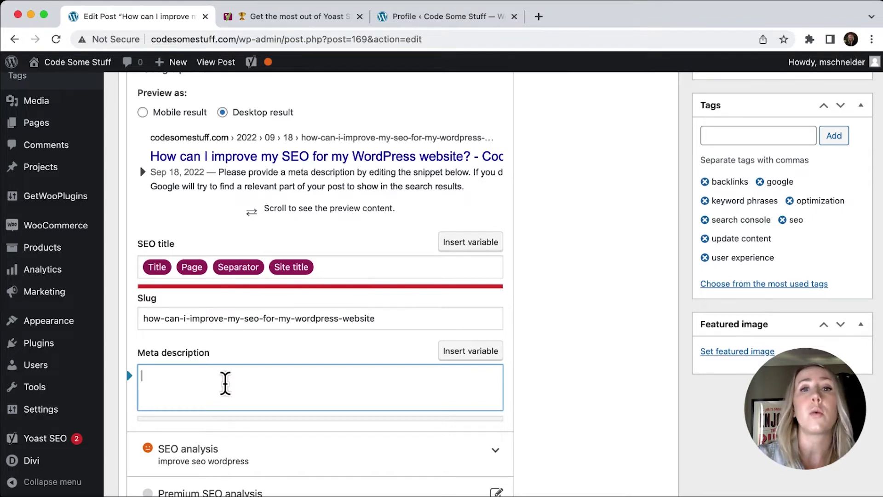
pyautogui.write('Get key tips on how to improve SEO on your WordPress site by utilizing strategies so your site ranks higher on search engine results.')
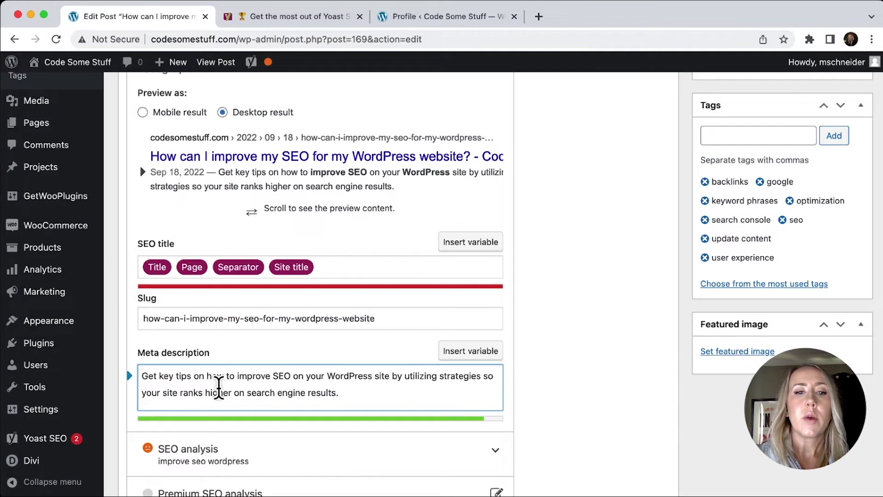
pyautogui.scroll(1, 347, 382)
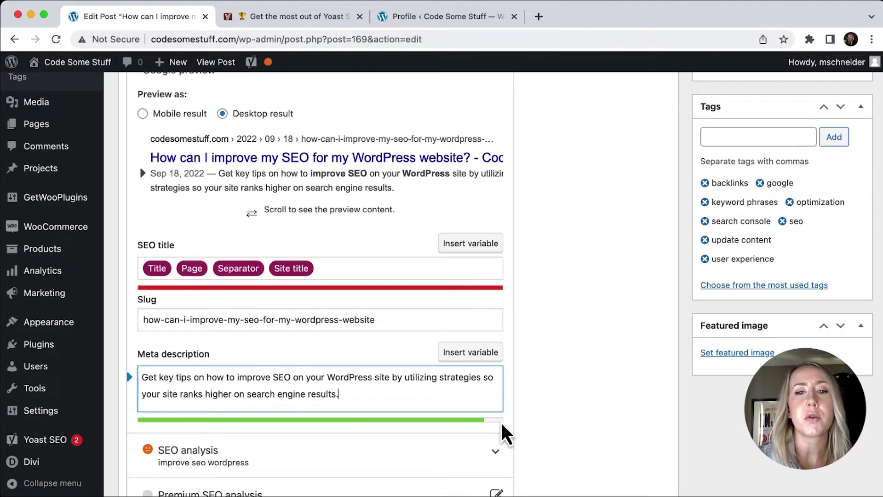
pyautogui.scroll(1, 479, 423)
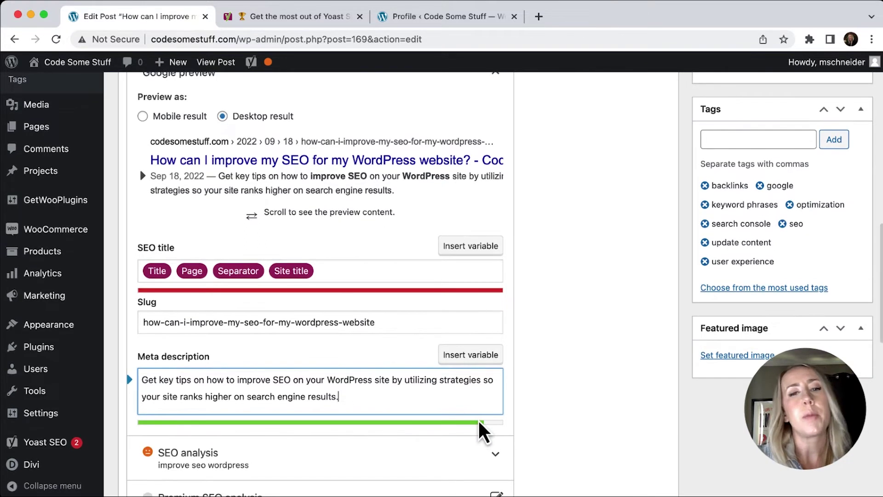
pyautogui.scroll(1, 479, 420)
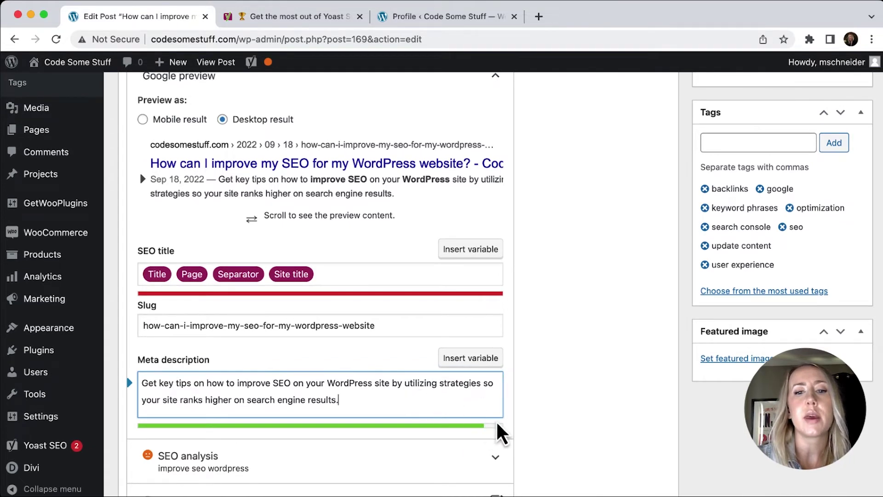
pyautogui.scroll(1, 491, 435)
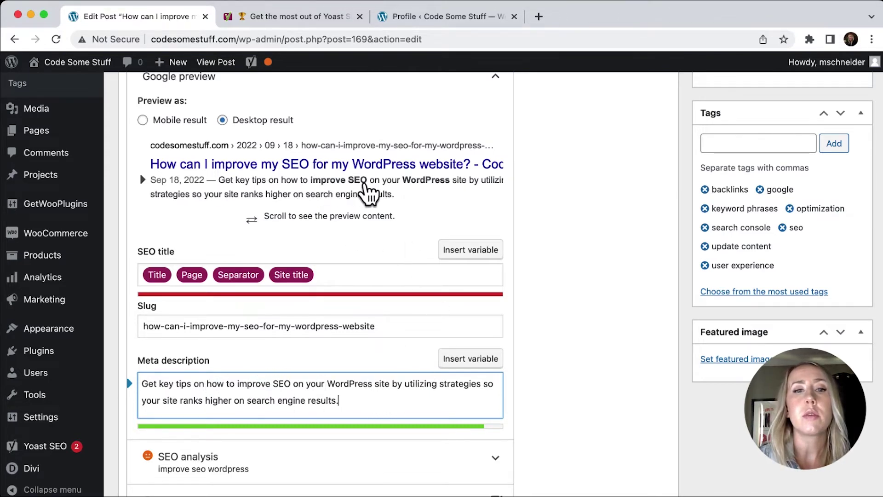
pyautogui.scroll(5, 306, 242)
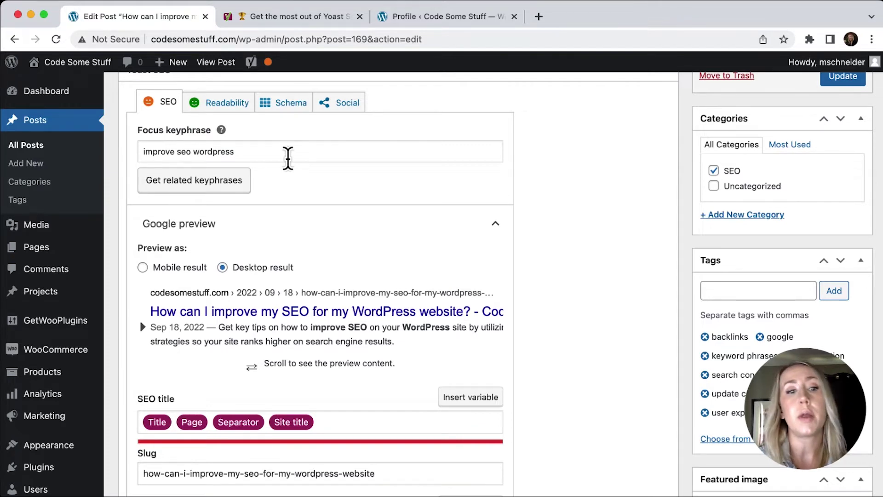
# Step: Trim the SEO title to only the Title variable by deleting the Site title, Page and Separator pills
pyautogui.scroll(-2, 388, 384)
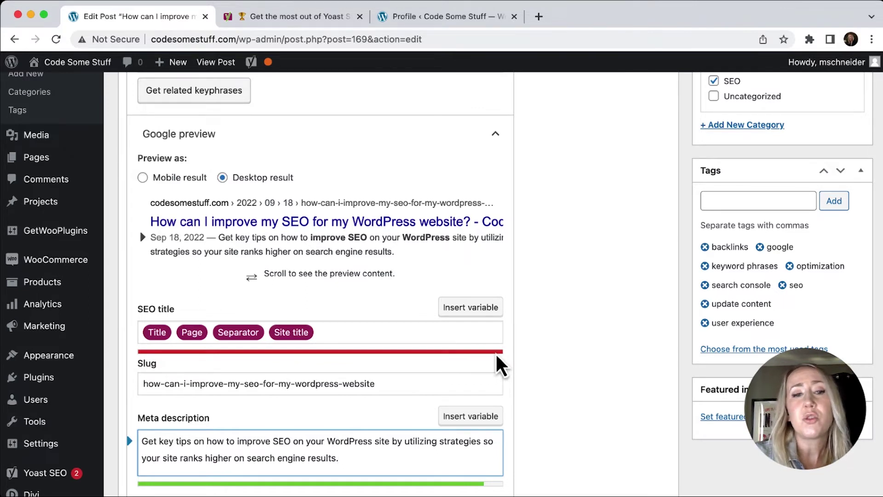
pyautogui.click(348, 332)
pyautogui.press('BackSpace')
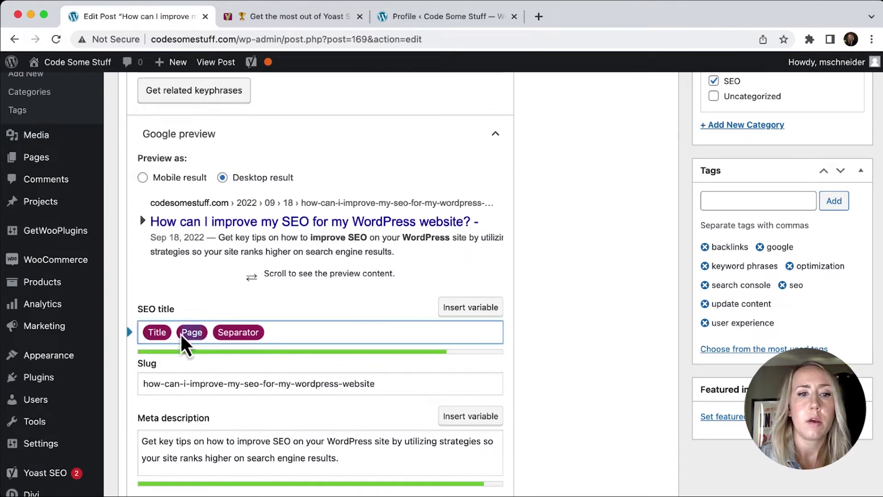
pyautogui.click(193, 332)
pyautogui.press('BackSpace')
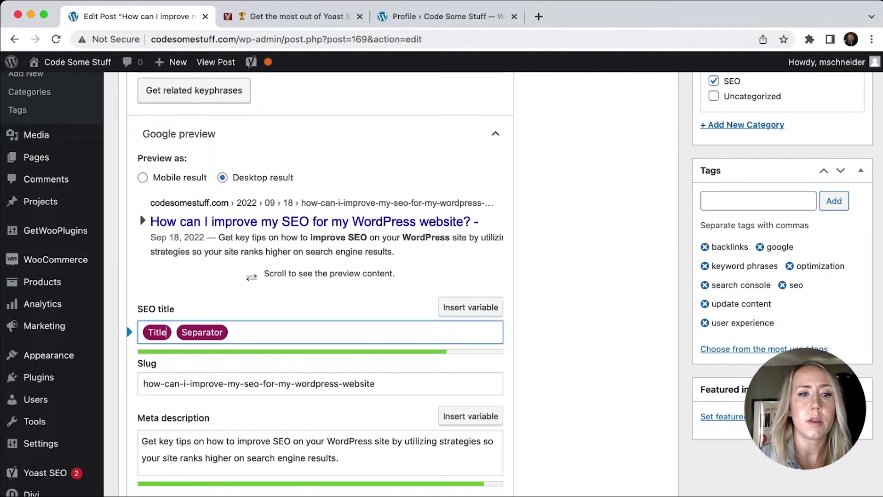
pyautogui.scroll(1, 285, 316)
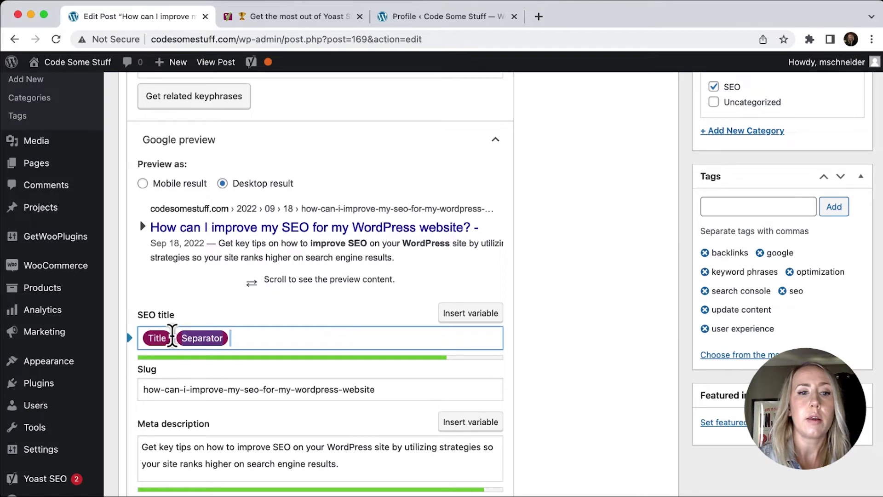
pyautogui.moveTo(173, 334); pyautogui.dragTo(226, 328)
pyautogui.press('BackSpace')
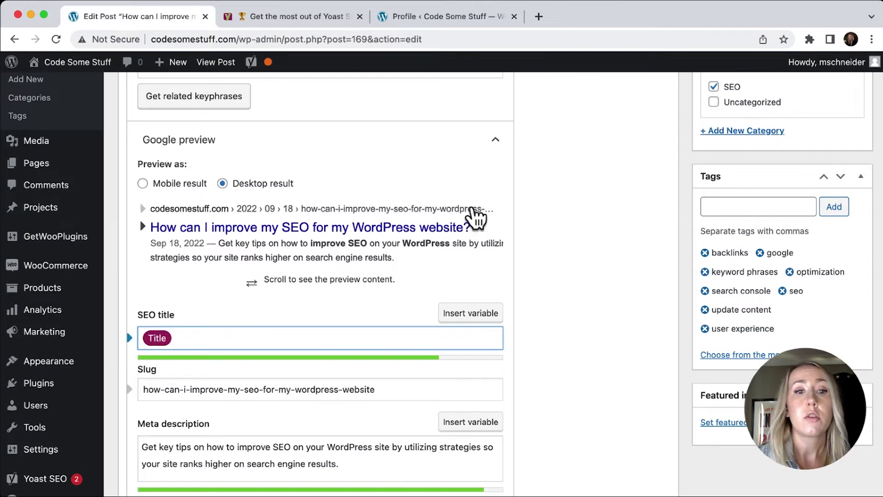
pyautogui.scroll(-2, 428, 220)
pyautogui.scroll(-1, 428, 263)
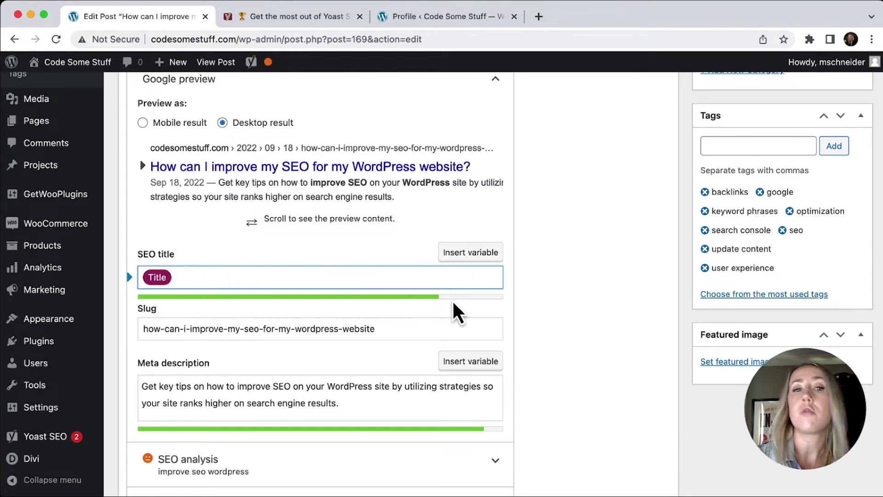
pyautogui.scroll(-3, 456, 314)
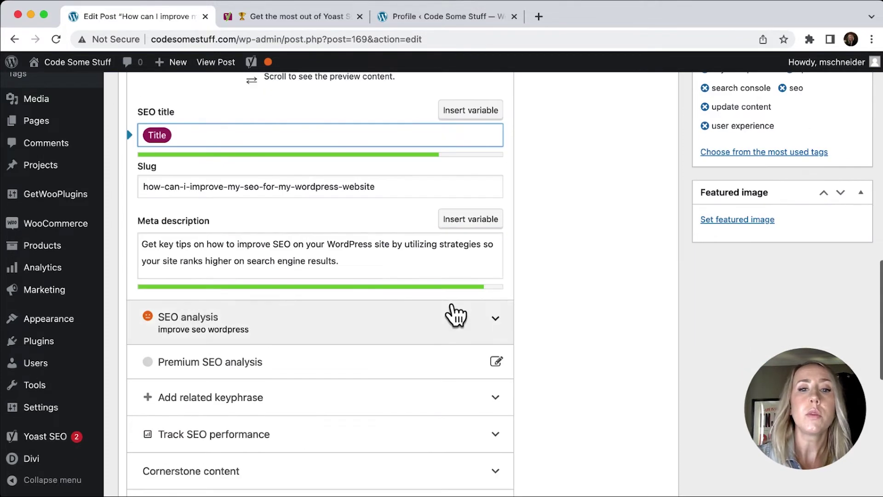
pyautogui.scroll(-1, 454, 313)
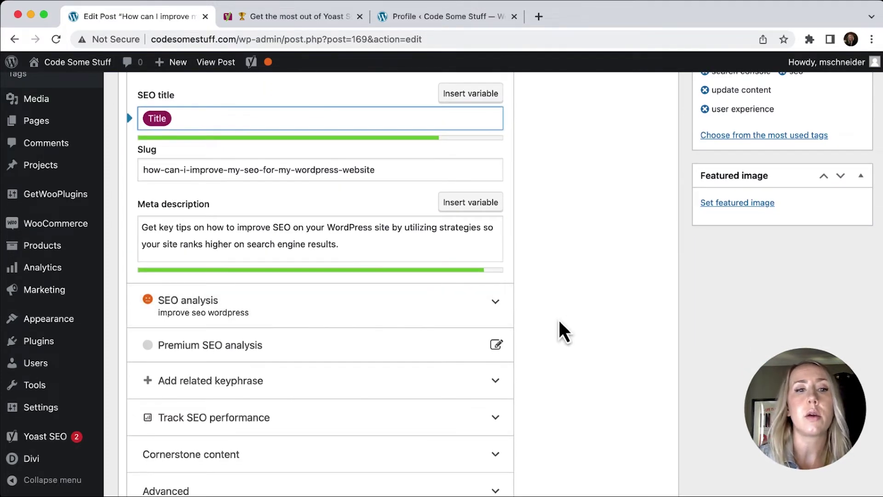
# Step: Expand the Yoast SEO analysis and read through its listed problems and improvements
pyautogui.click(495, 305)
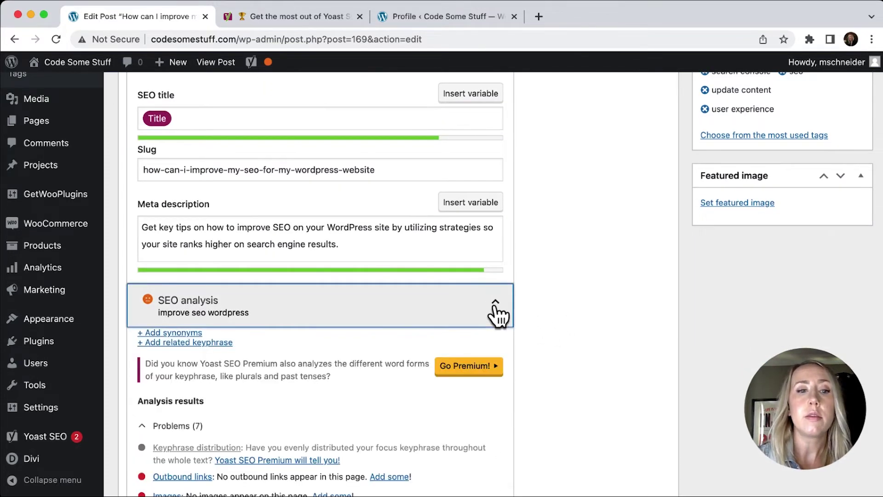
pyautogui.scroll(-5, 476, 322)
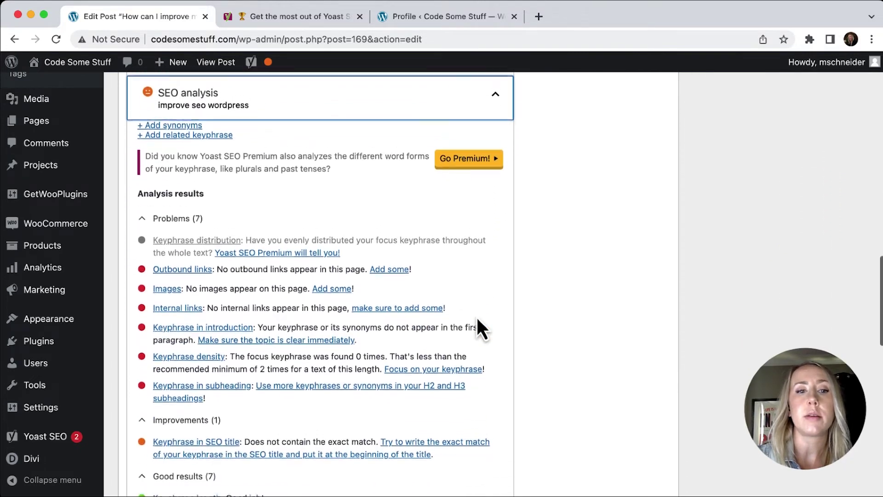
pyautogui.scroll(-2, 476, 320)
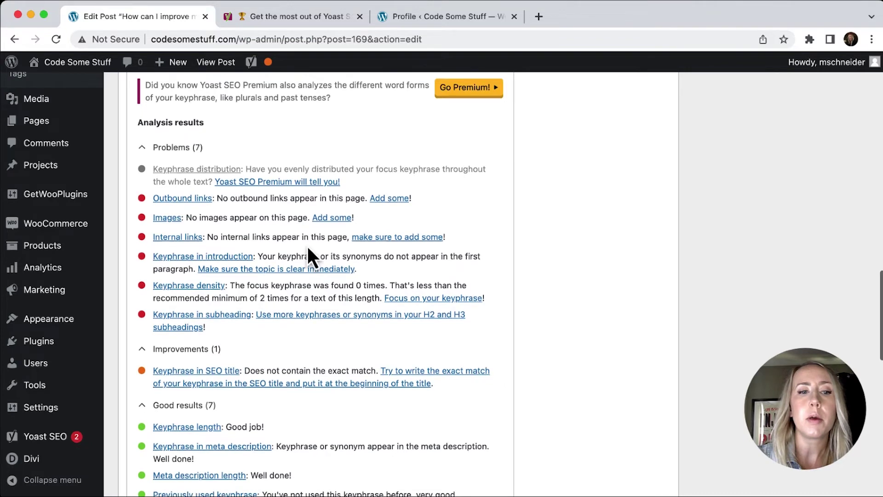
pyautogui.scroll(-5, 305, 252)
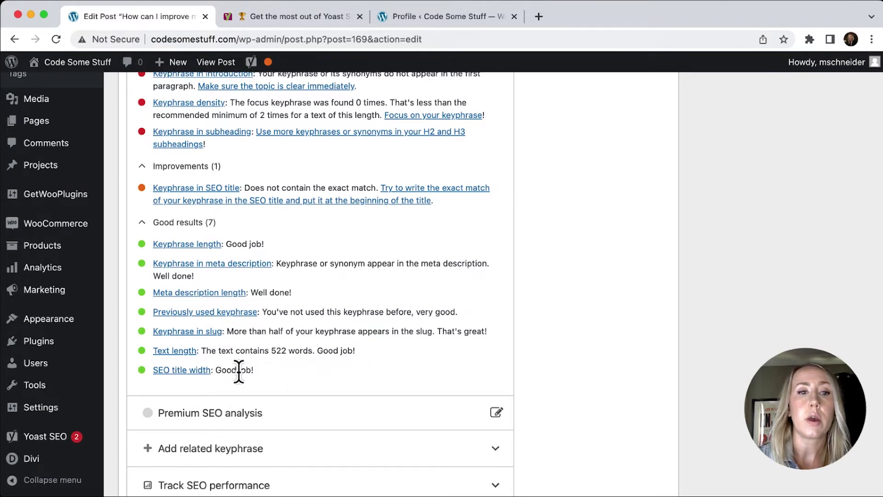
# Step: Scroll back up the post editor to the Featured image box in the sidebar
pyautogui.scroll(5, 239, 372)
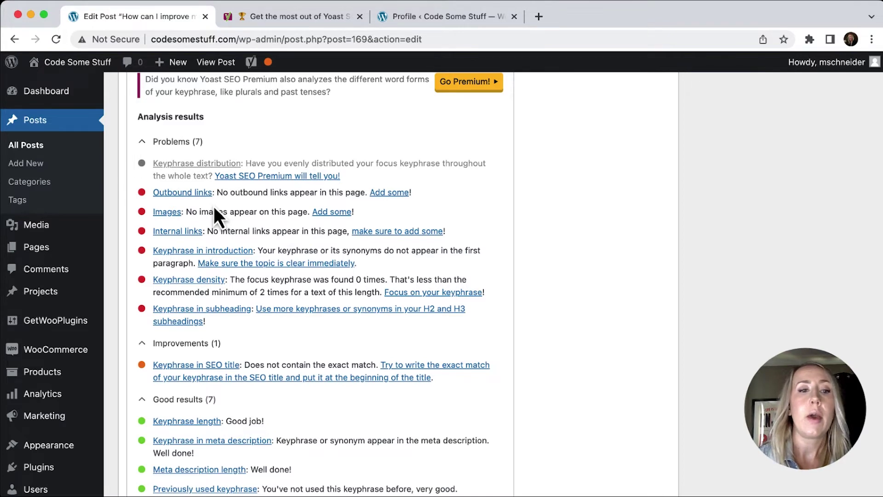
pyautogui.scroll(3, 260, 294)
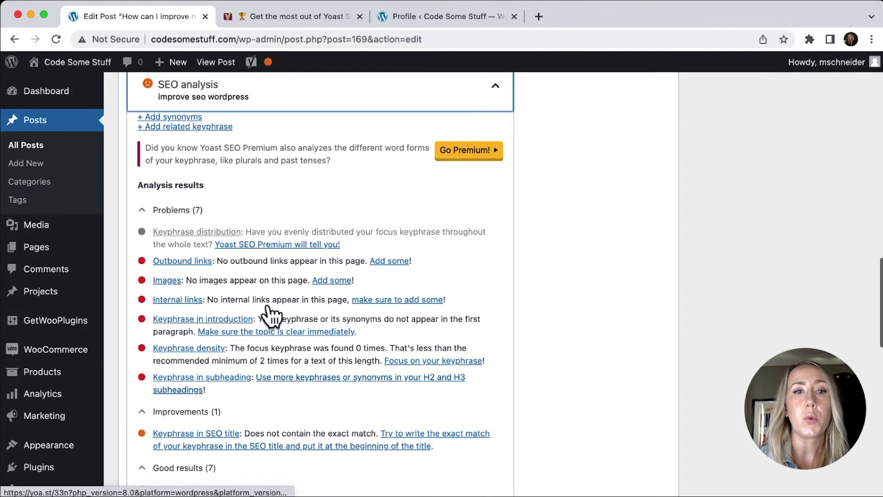
pyautogui.moveTo(268, 65)
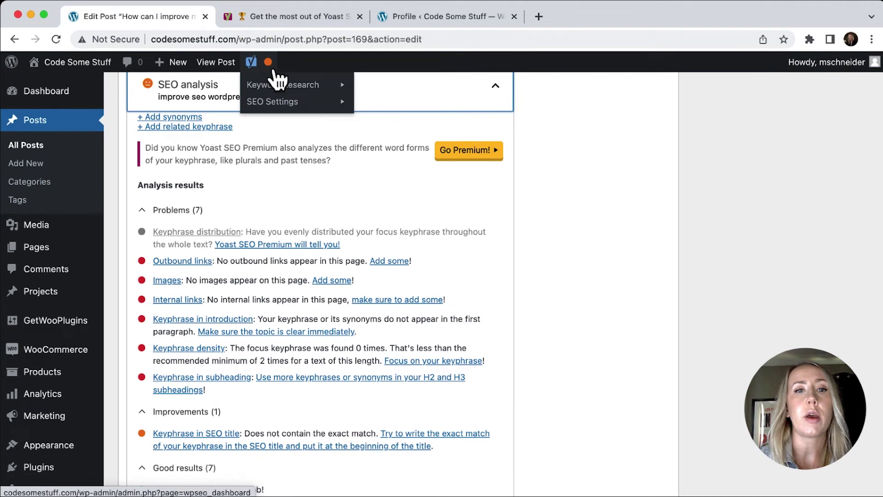
pyautogui.scroll(4, 539, 331)
pyautogui.scroll(6, 538, 335)
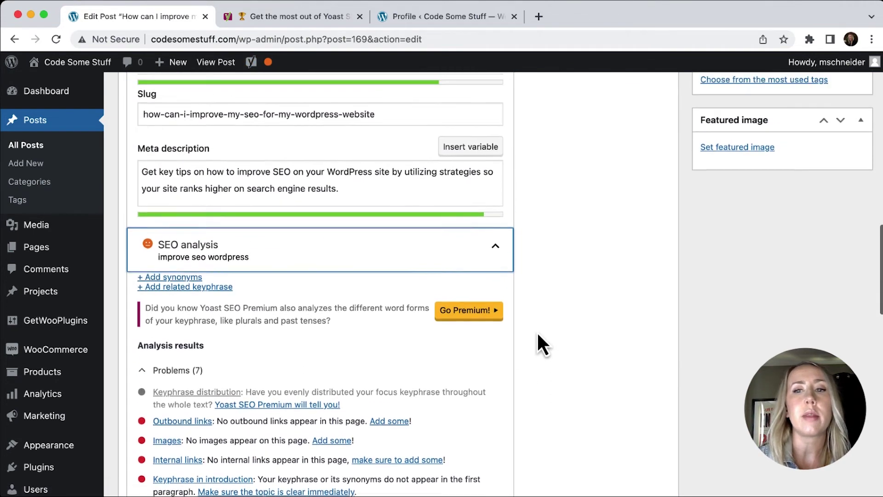
pyautogui.scroll(3, 538, 336)
pyautogui.scroll(2, 537, 337)
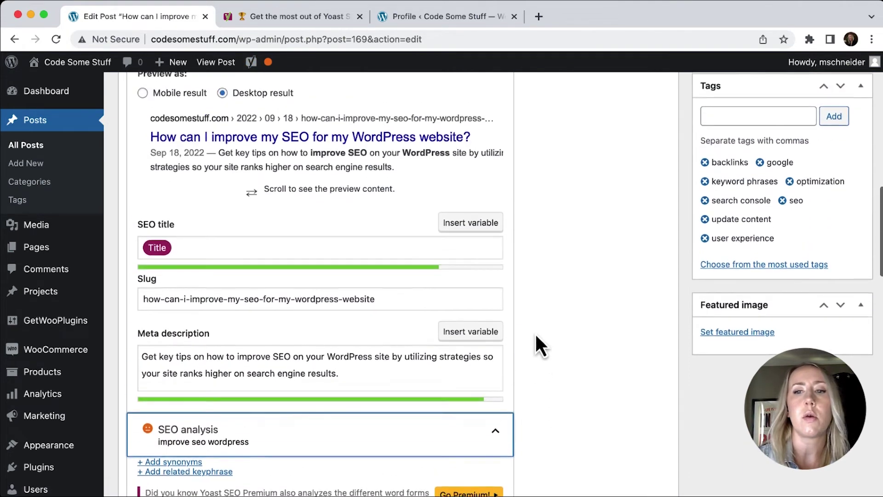
# Step: Make search_engine_optimization.jpg the featured image, pasting alt text containing the keyphrase words
pyautogui.click(737, 334)
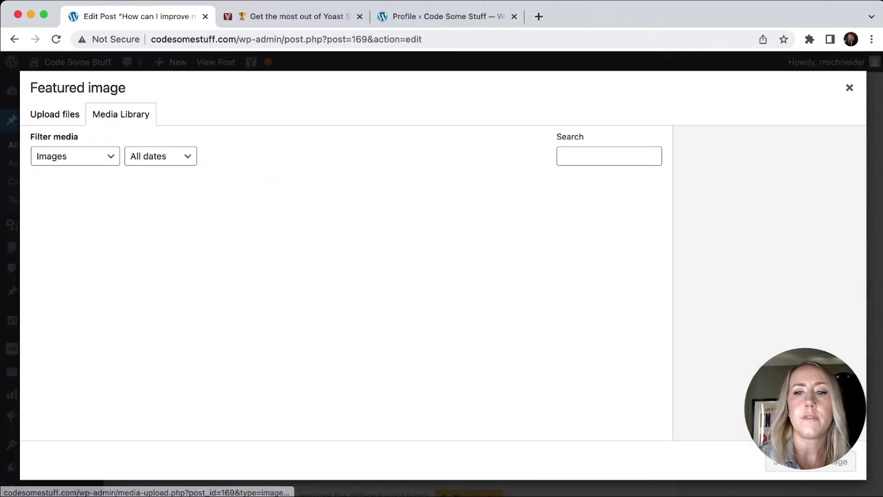
pyautogui.click(55, 114)
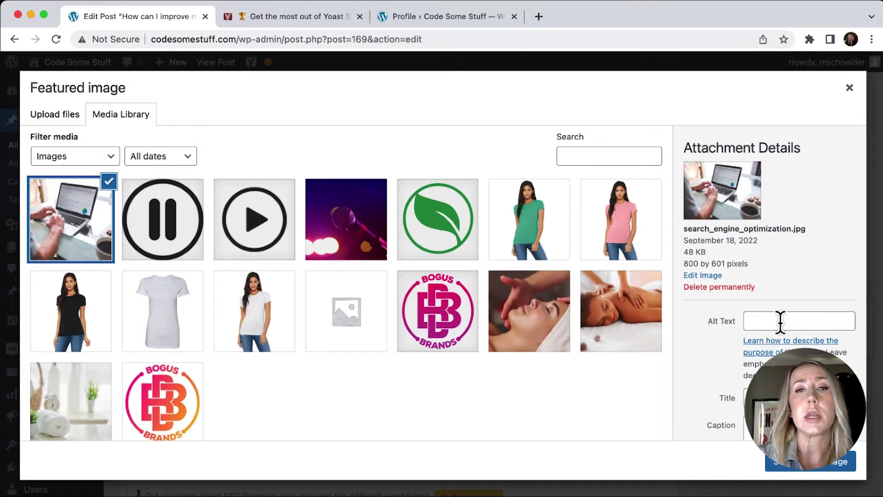
pyautogui.click(781, 321)
pyautogui.write('Search Engine Optimization Strategies')
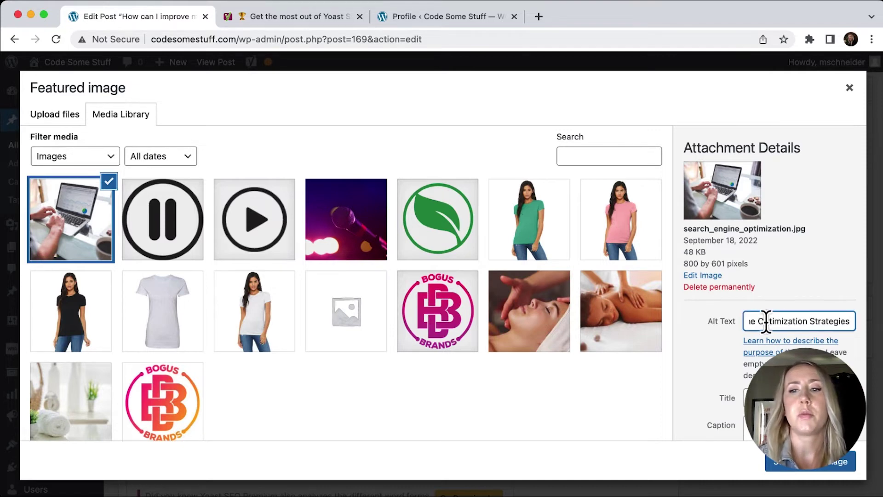
pyautogui.click(815, 462)
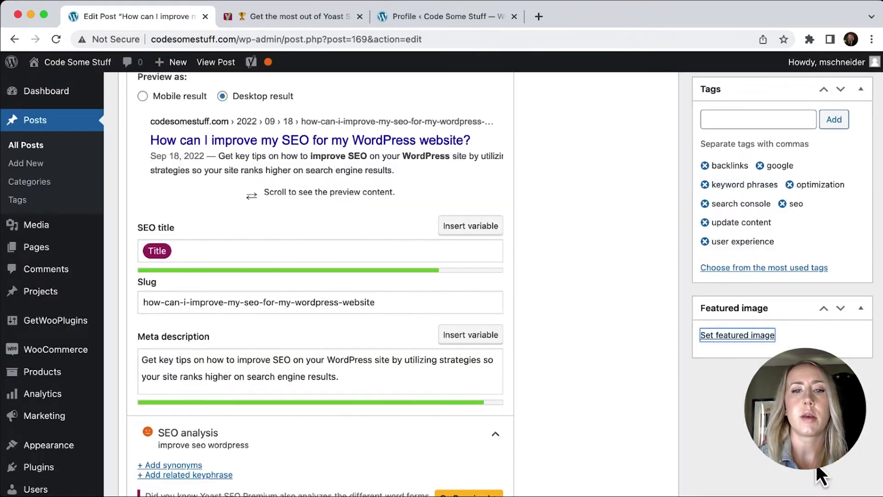
pyautogui.scroll(-10, 416, 407)
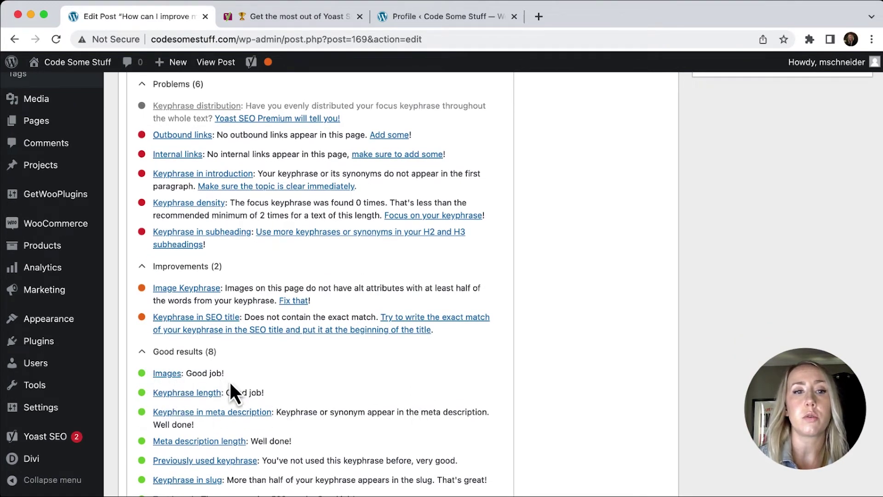
pyautogui.scroll(1, 239, 389)
pyautogui.scroll(1, 248, 394)
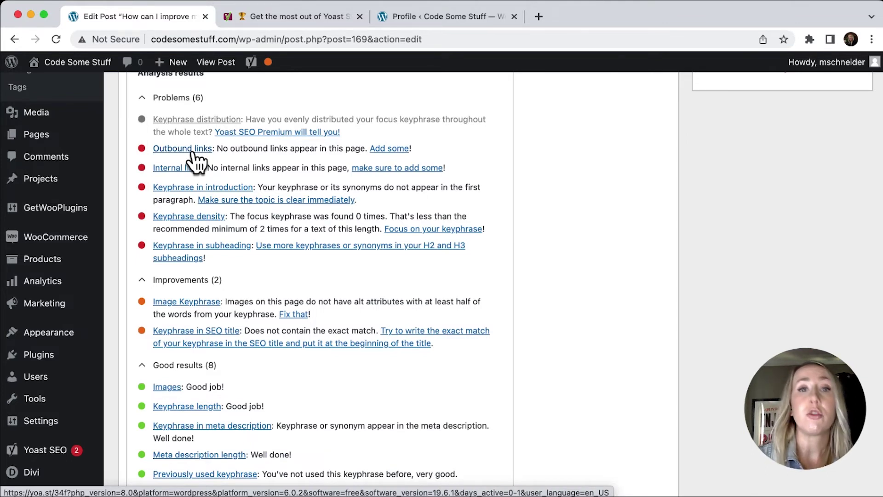
pyautogui.scroll(15, 409, 271)
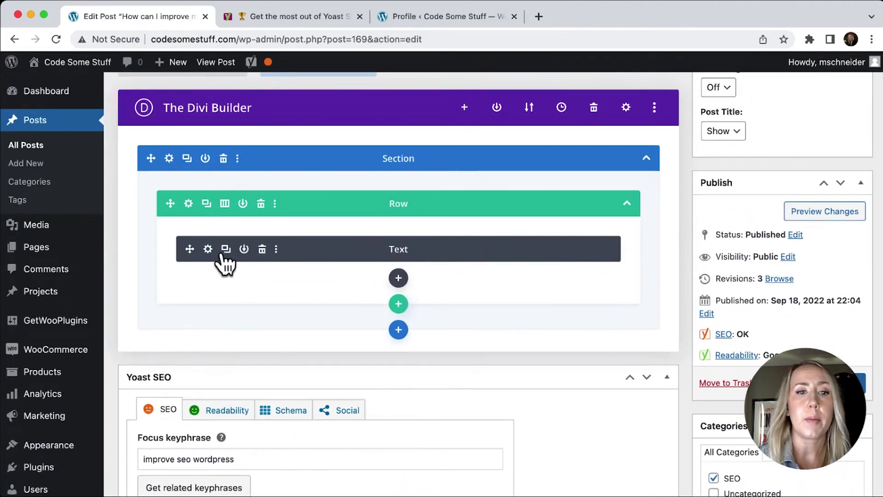
# Step: Link the phrase 'Search Console' in the text module to Google's Search Console page
pyautogui.click(208, 249)
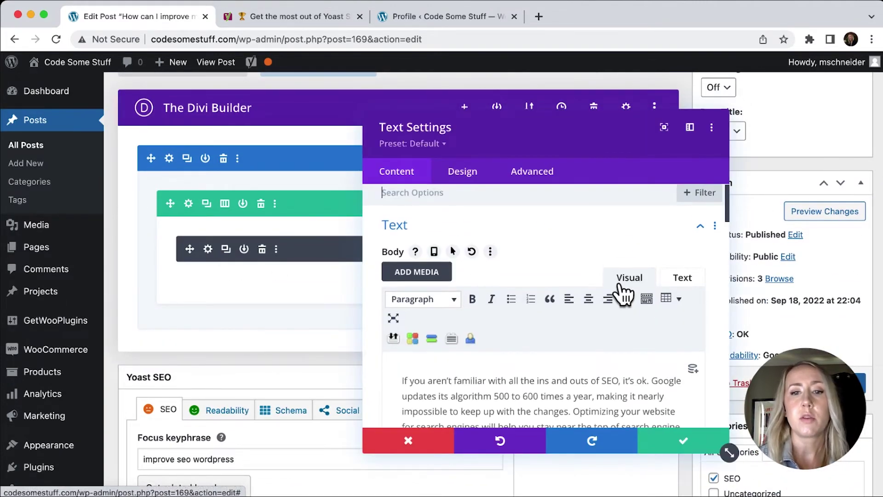
pyautogui.scroll(-3, 620, 288)
pyautogui.scroll(-5, 619, 281)
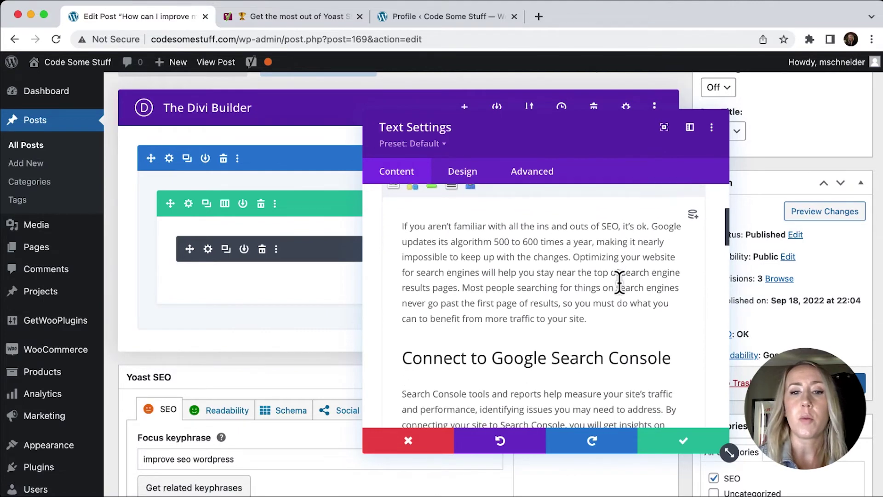
pyautogui.scroll(-1, 619, 281)
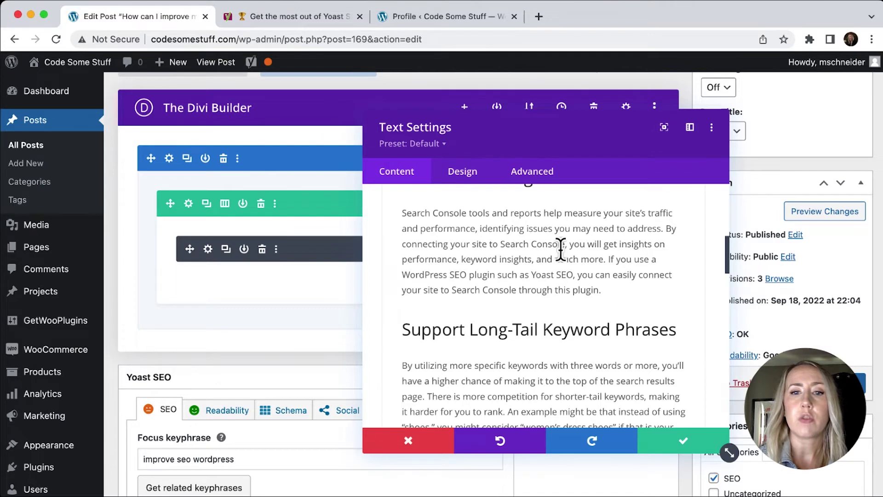
pyautogui.scroll(2, 562, 249)
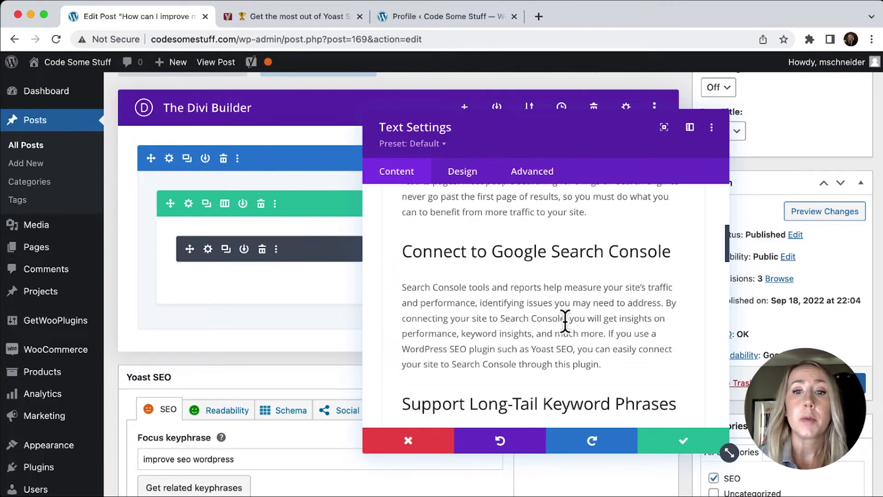
pyautogui.moveTo(565, 319); pyautogui.dragTo(511, 318)
pyautogui.moveTo(466, 287); pyautogui.dragTo(402, 287)
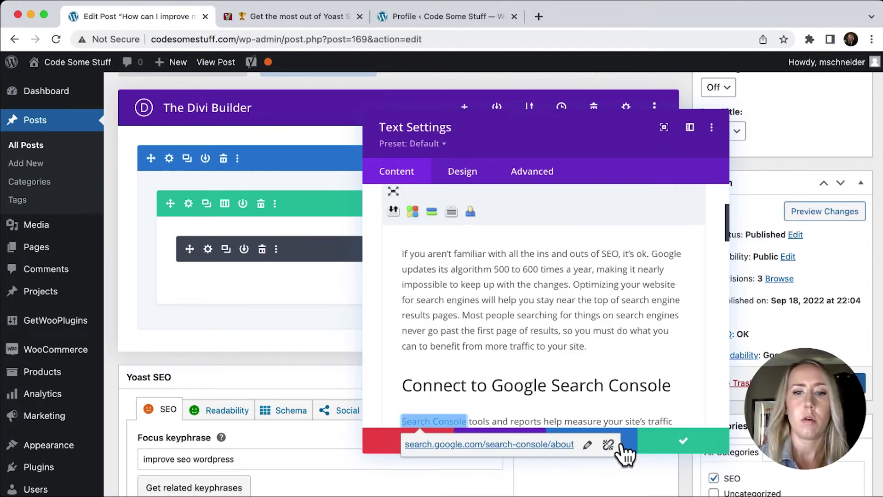
pyautogui.press('super+v')
# Step: Link 'Contact us' to the relative /contact/ path and save the Text module settings
pyautogui.scroll(-5, 645, 350)
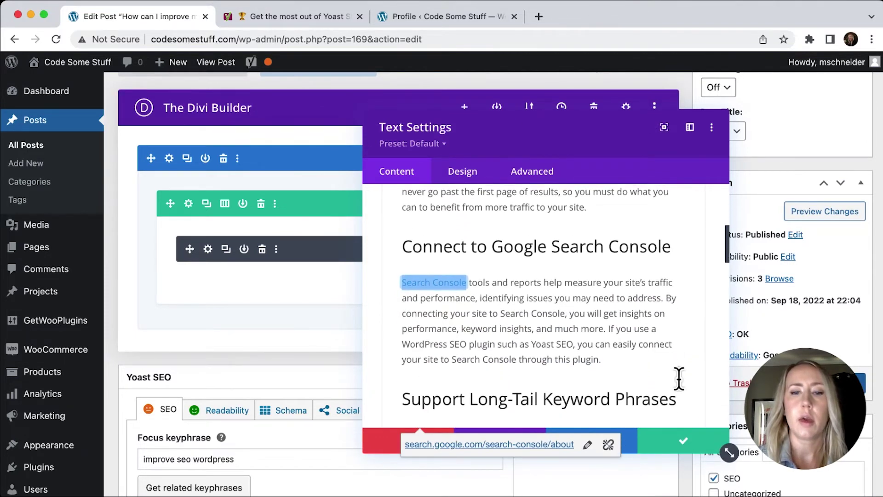
pyautogui.scroll(-4, 679, 378)
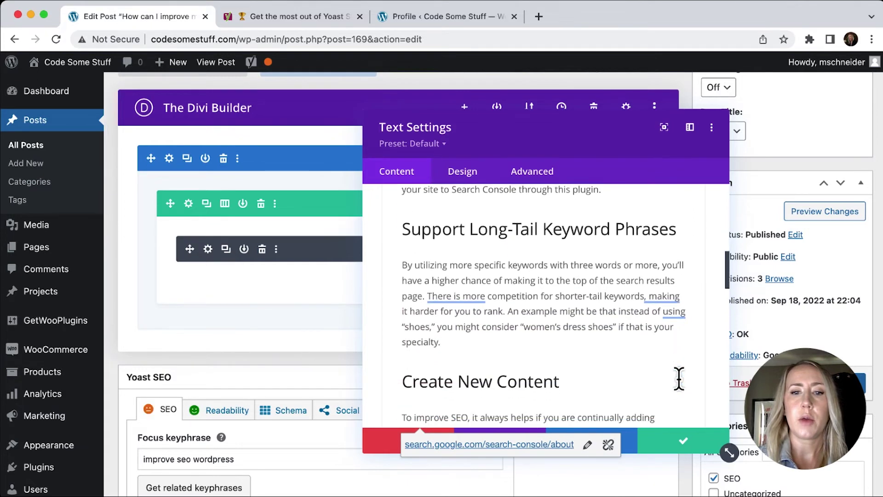
pyautogui.scroll(-5, 678, 378)
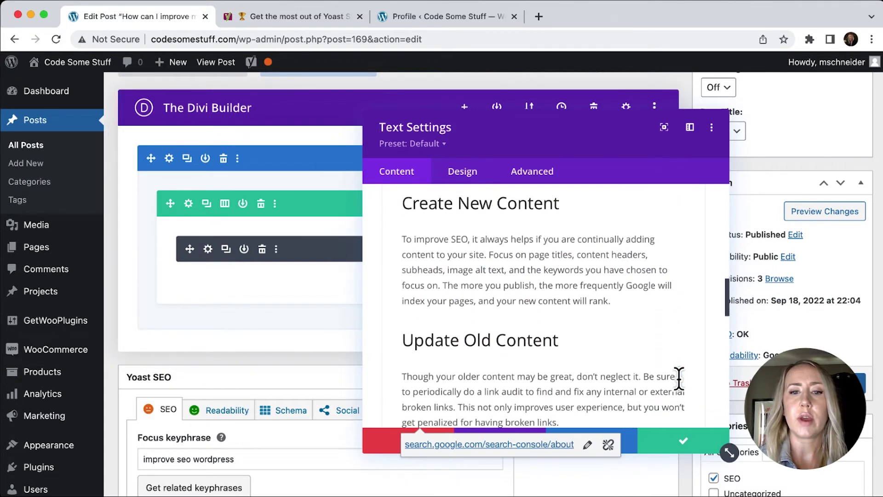
pyautogui.scroll(-4, 679, 378)
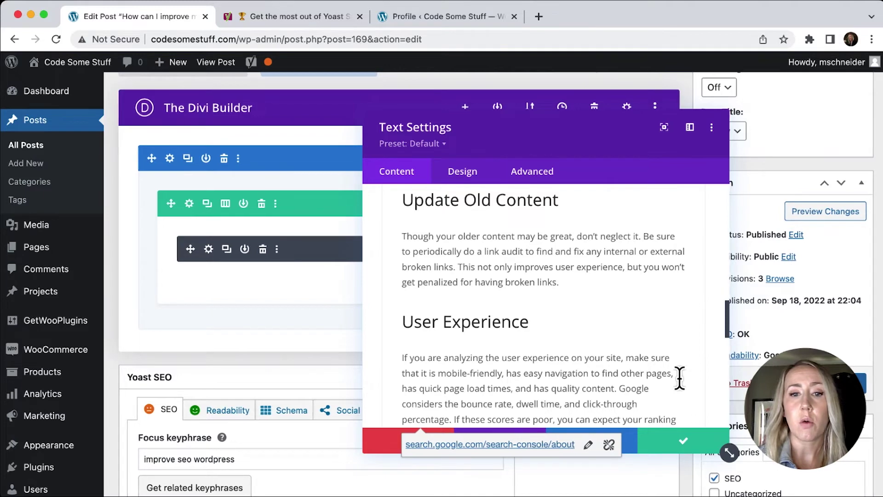
pyautogui.scroll(-10, 680, 378)
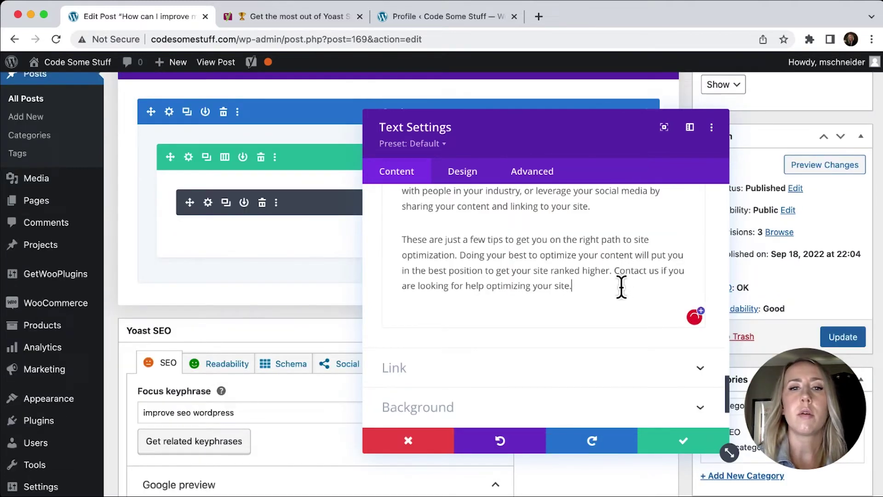
pyautogui.scroll(1, 614, 283)
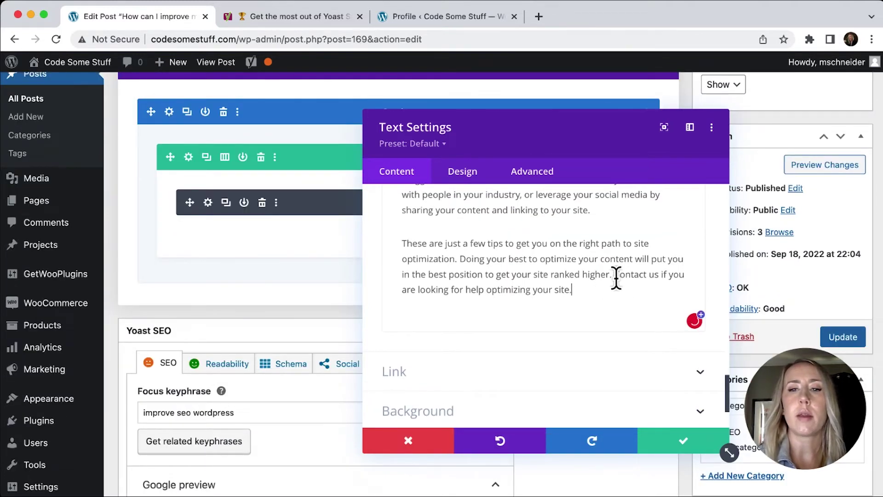
pyautogui.moveTo(615, 278); pyautogui.dragTo(660, 279)
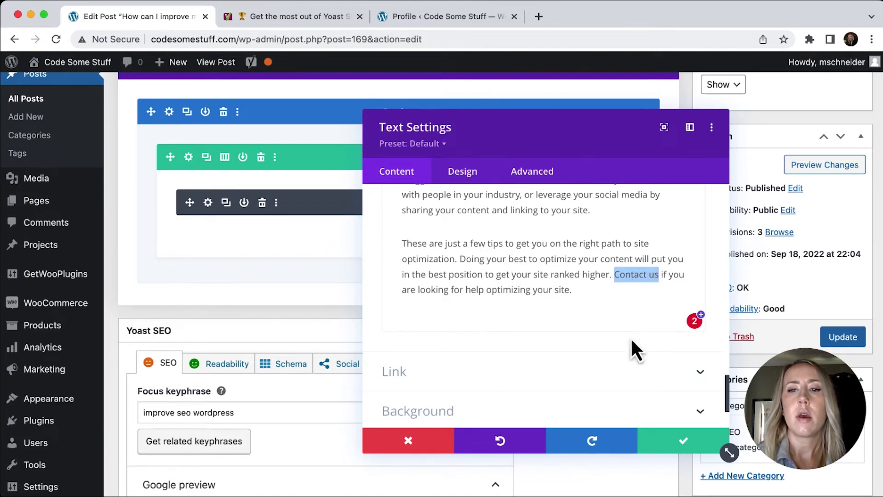
pyautogui.scroll(15, 586, 318)
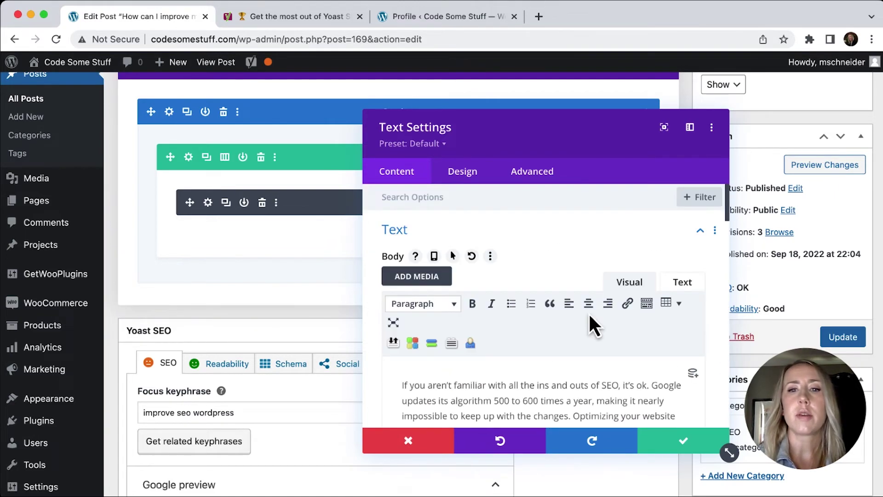
pyautogui.click(626, 304)
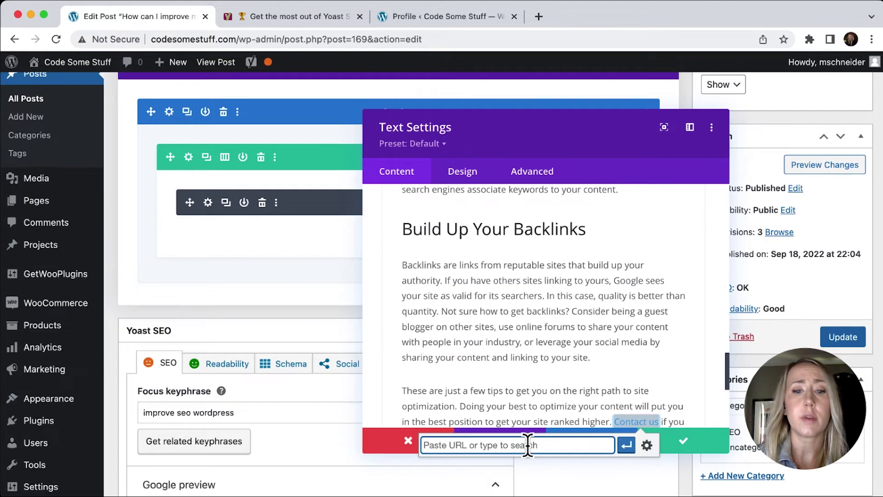
pyautogui.write('http://codesomestuff.com/contact/')
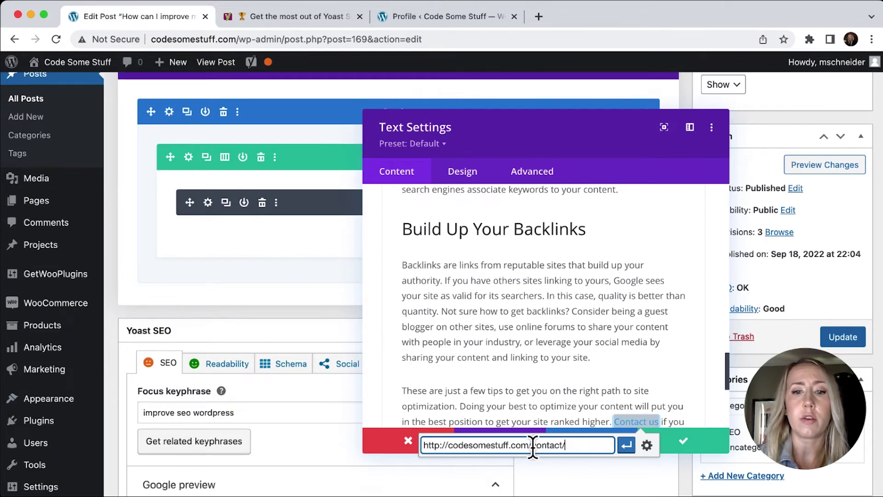
pyautogui.moveTo(529, 445); pyautogui.dragTo(375, 457)
pyautogui.press('BackSpace')
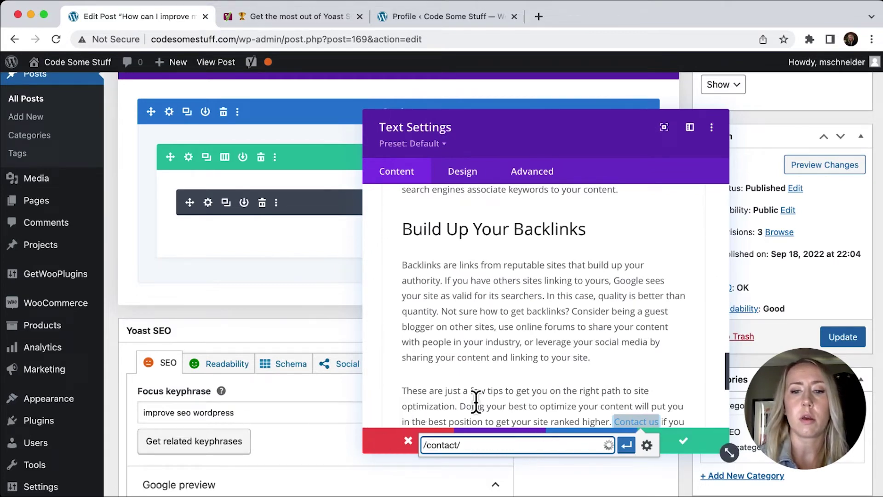
pyautogui.click(627, 445)
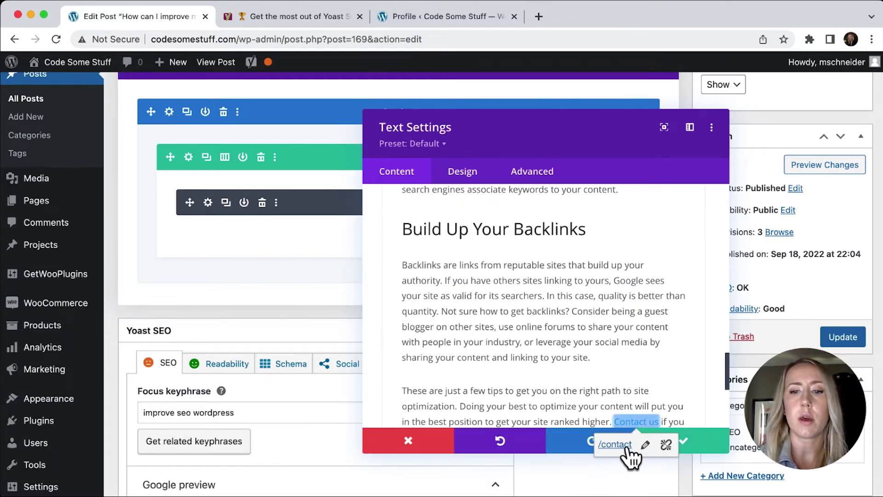
pyautogui.click(697, 388)
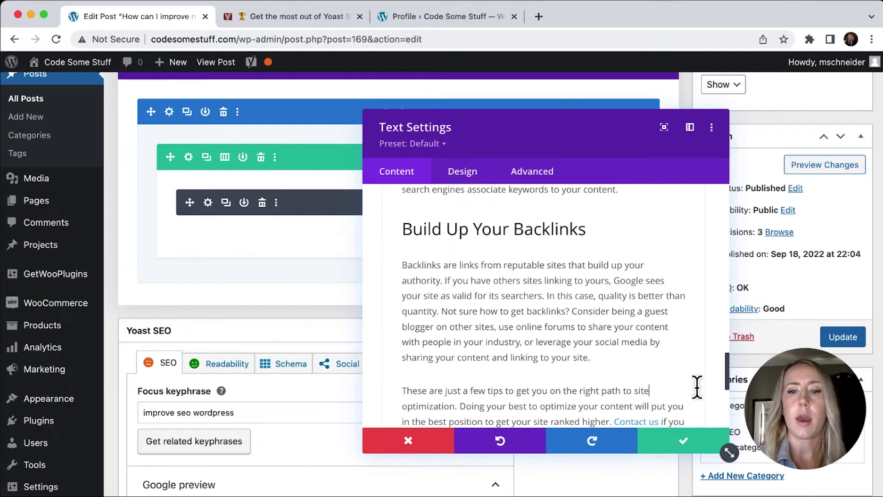
pyautogui.click(681, 442)
# Step: Scroll to the Yoast SEO analysis showing 10 good results, 4 problems and 2 improvements
pyautogui.scroll(-15, 573, 403)
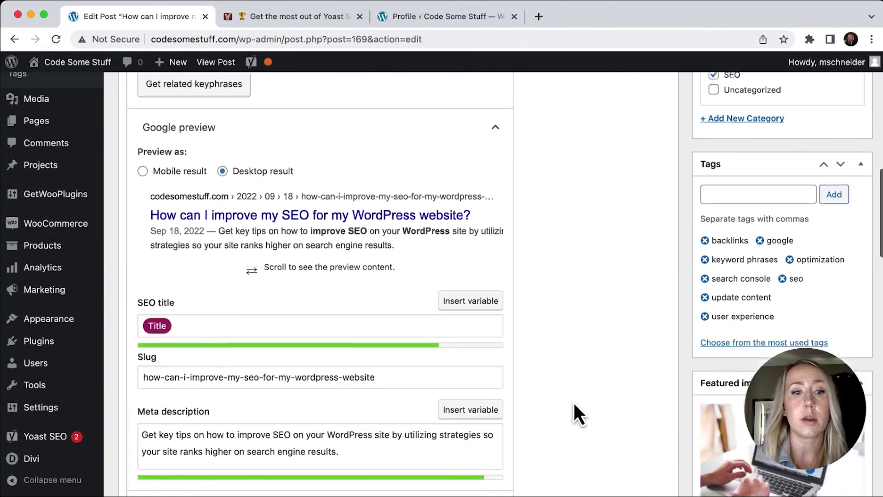
pyautogui.scroll(-3, 573, 402)
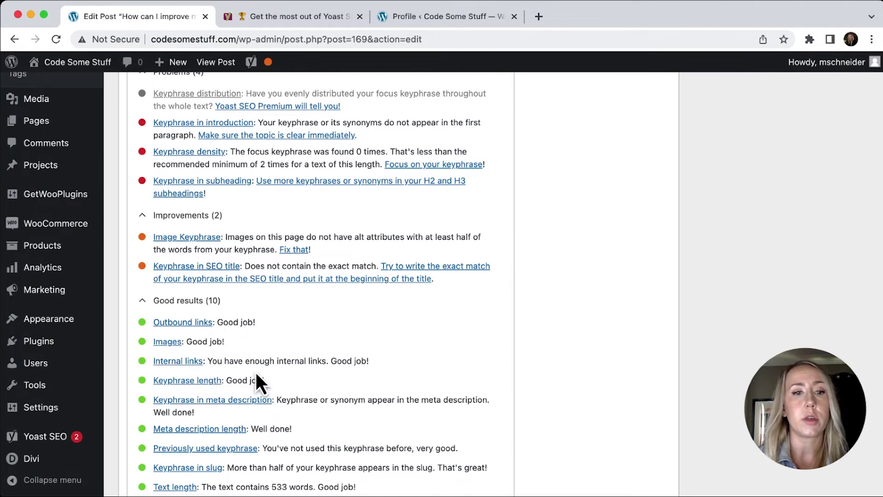
pyautogui.scroll(2, 295, 375)
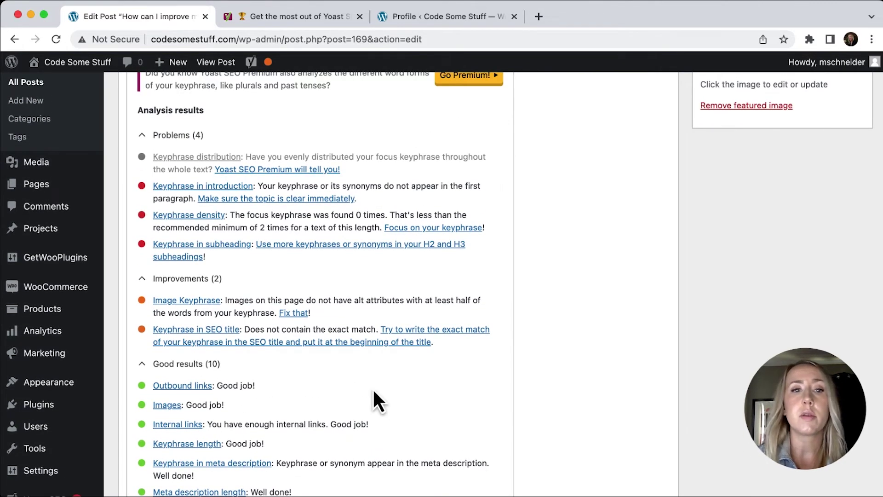
pyautogui.scroll(2, 374, 391)
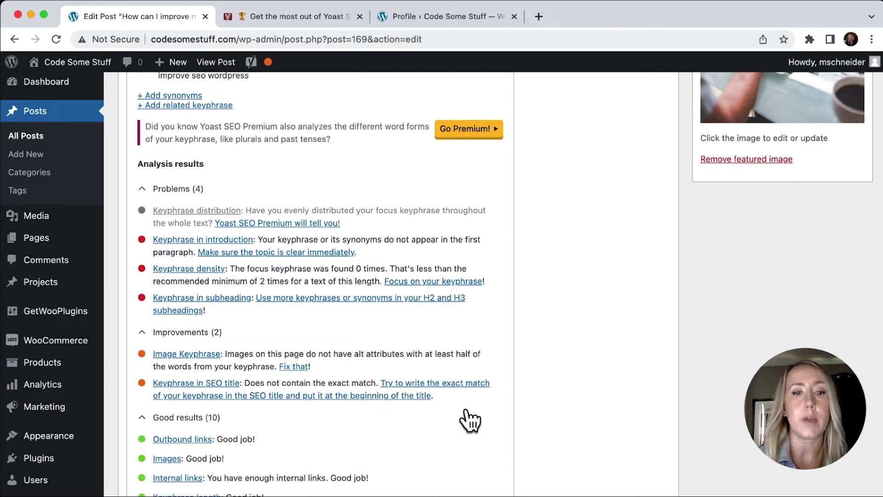
pyautogui.scroll(-2, 469, 419)
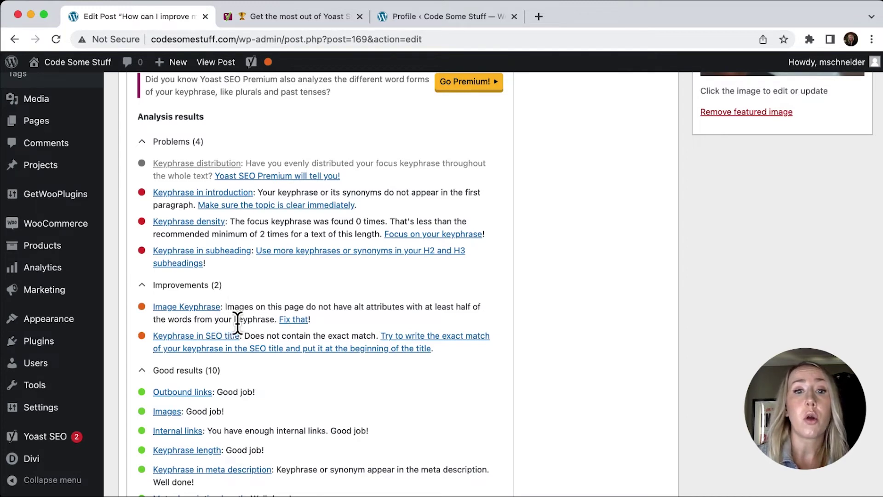
pyautogui.scroll(5, 463, 364)
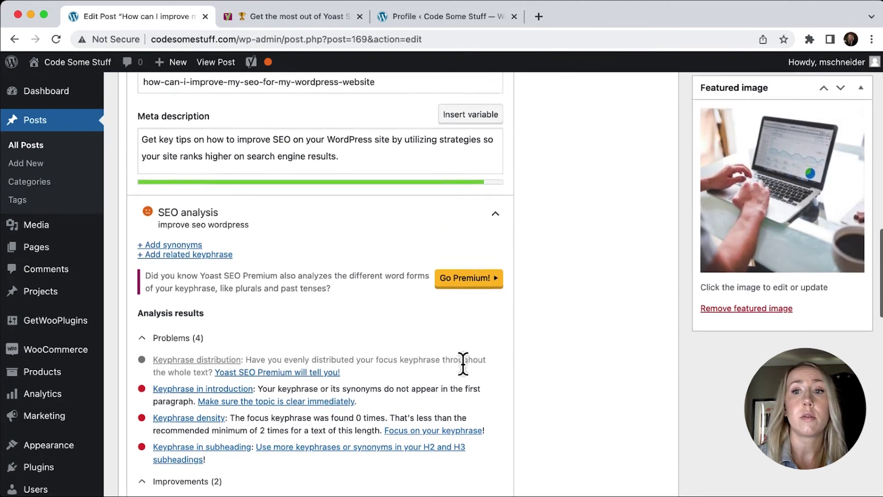
# Step: Replace the featured image's alt text with 'improved your seo for your wordpress site' and keep it set
pyautogui.click(804, 256)
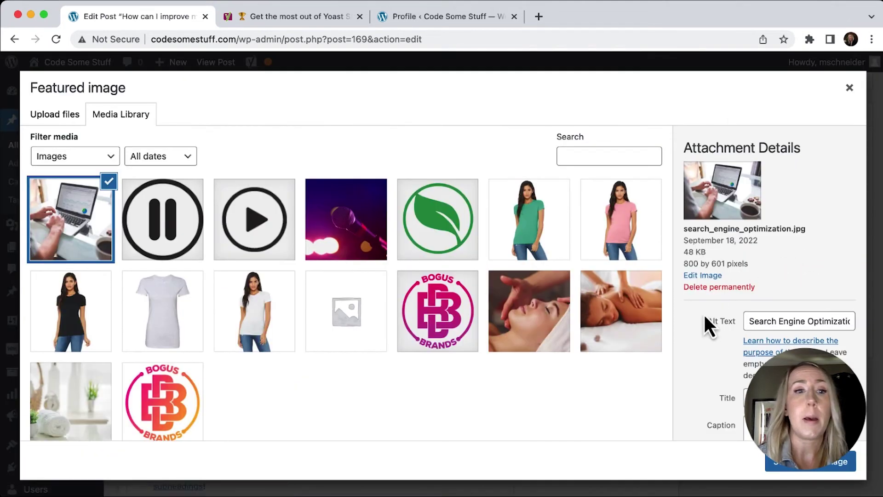
pyautogui.tripleClick(788, 321)
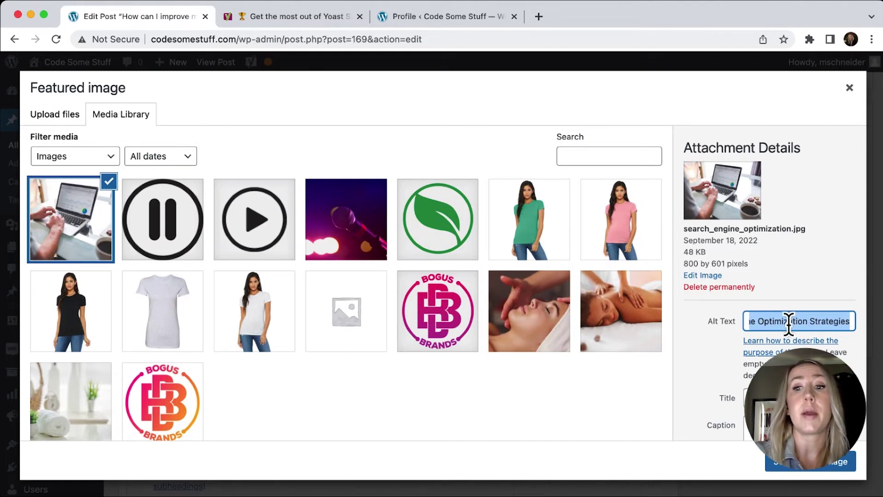
pyautogui.write('improve')
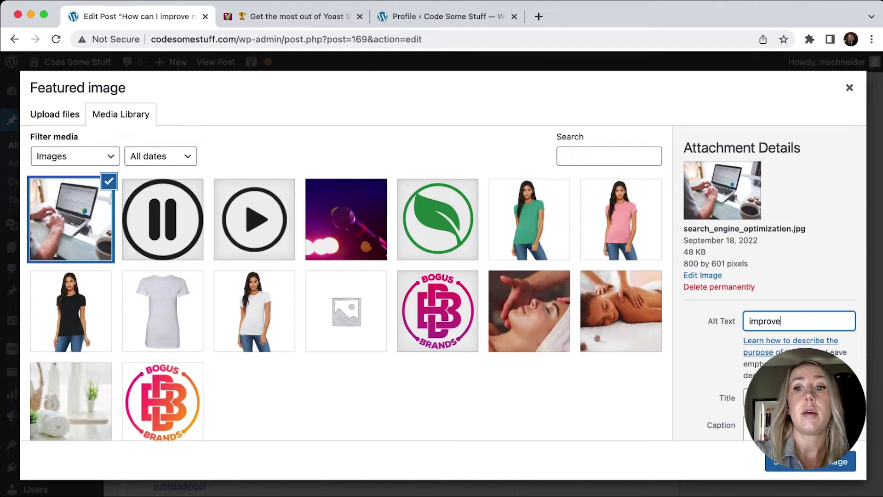
pyautogui.write('d your seo')
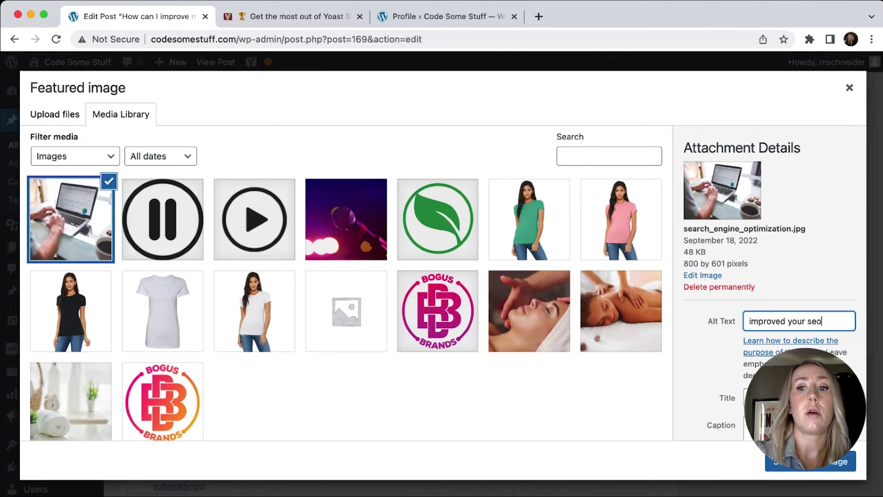
pyautogui.write(' for your wordpress site')
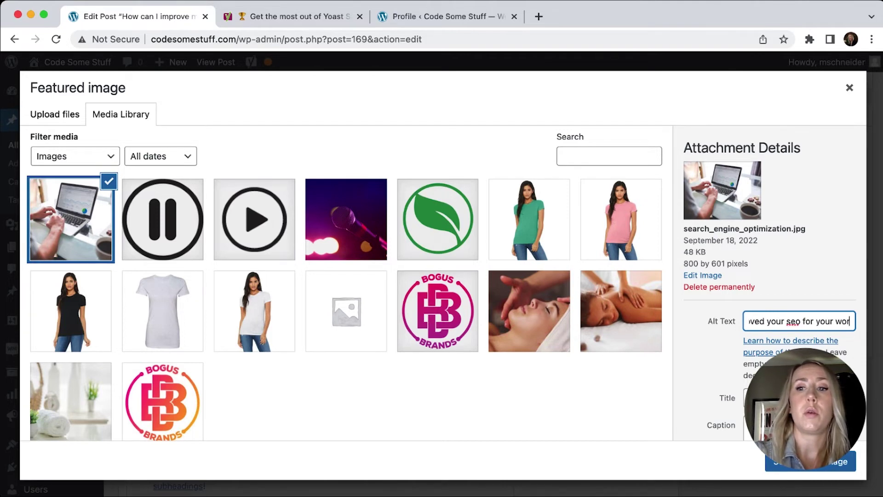
pyautogui.click(804, 462)
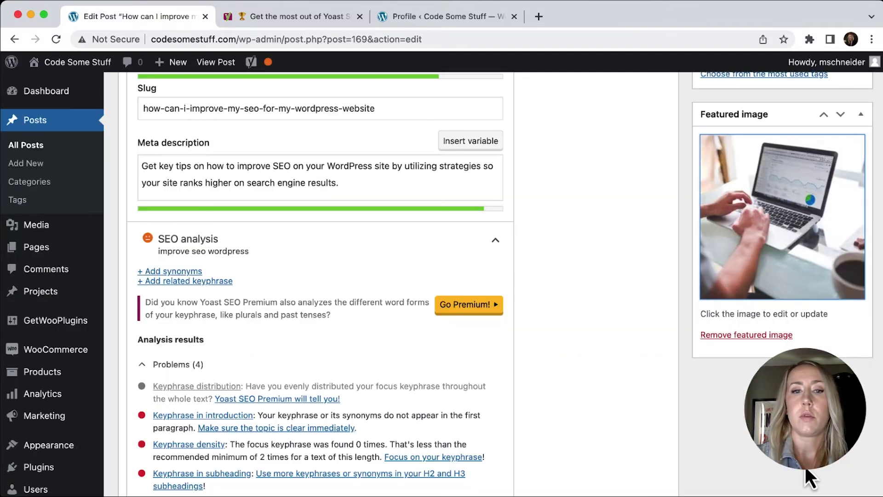
pyautogui.scroll(-4, 620, 369)
pyautogui.scroll(-4, 619, 373)
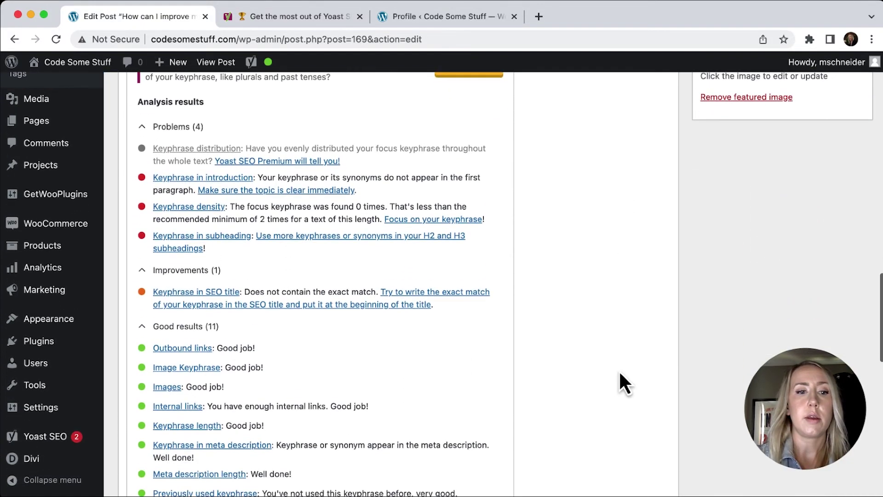
pyautogui.scroll(1, 619, 370)
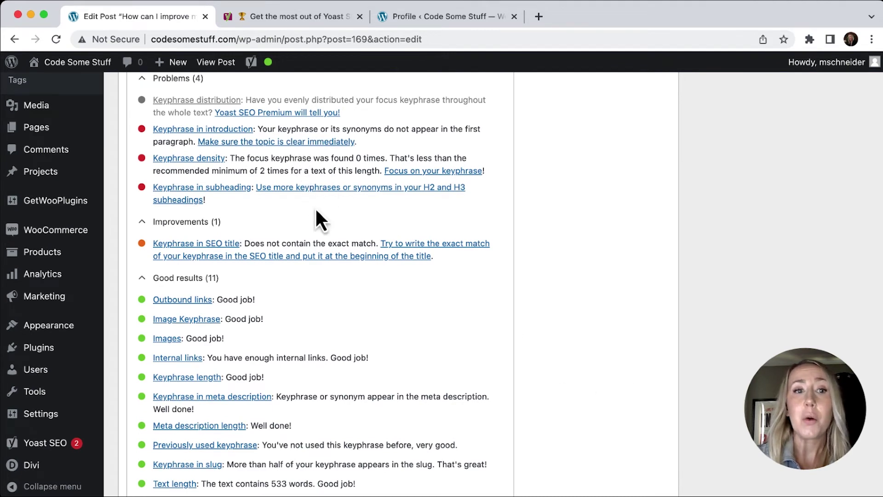
pyautogui.moveTo(273, 69)
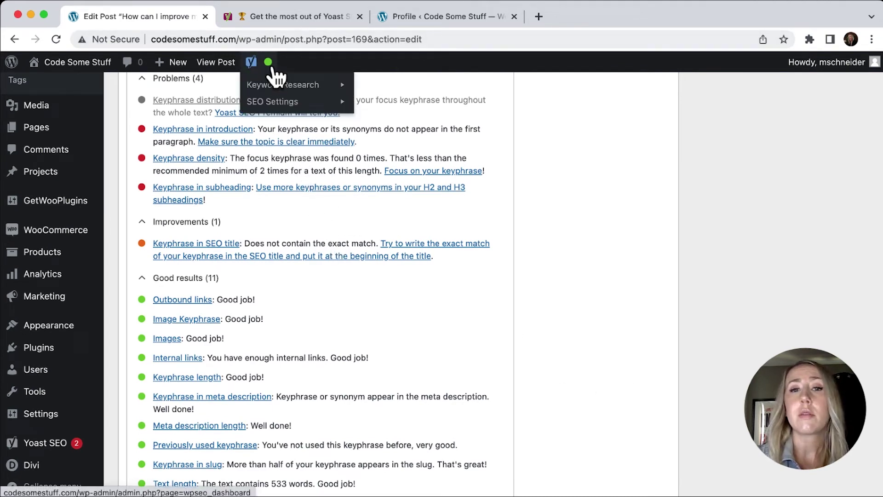
pyautogui.scroll(2, 568, 267)
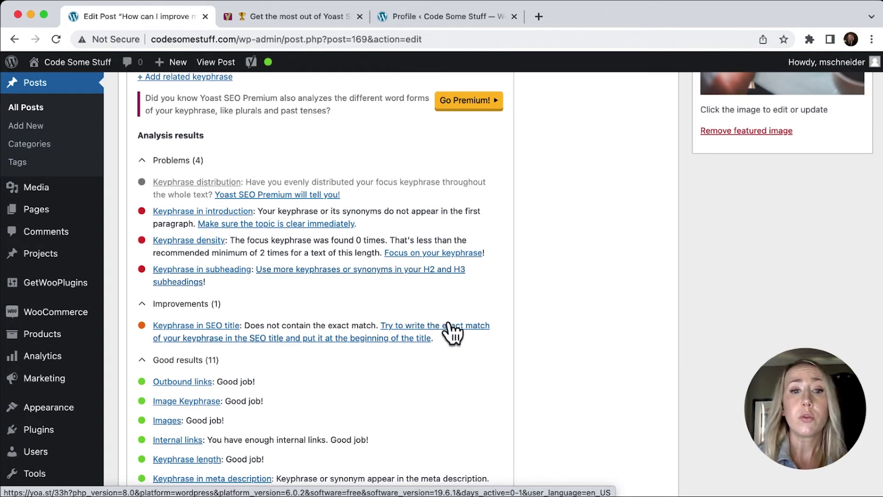
pyautogui.scroll(-5, 449, 327)
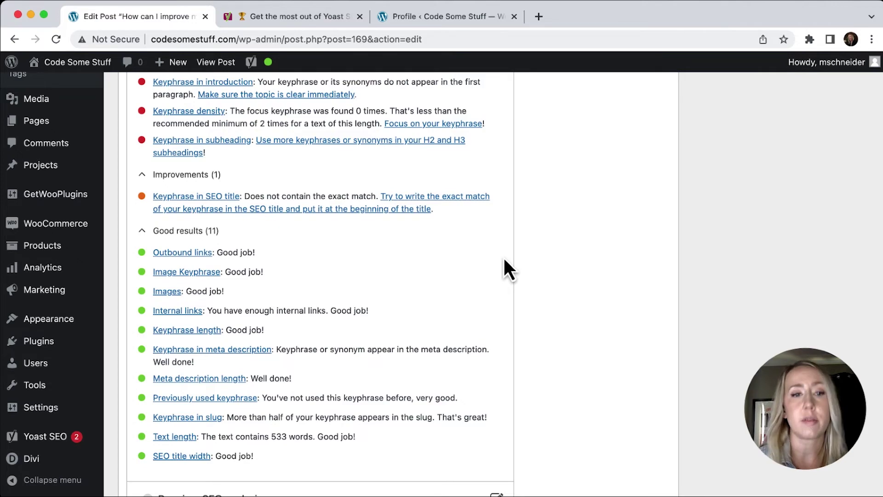
pyautogui.scroll(20, 542, 289)
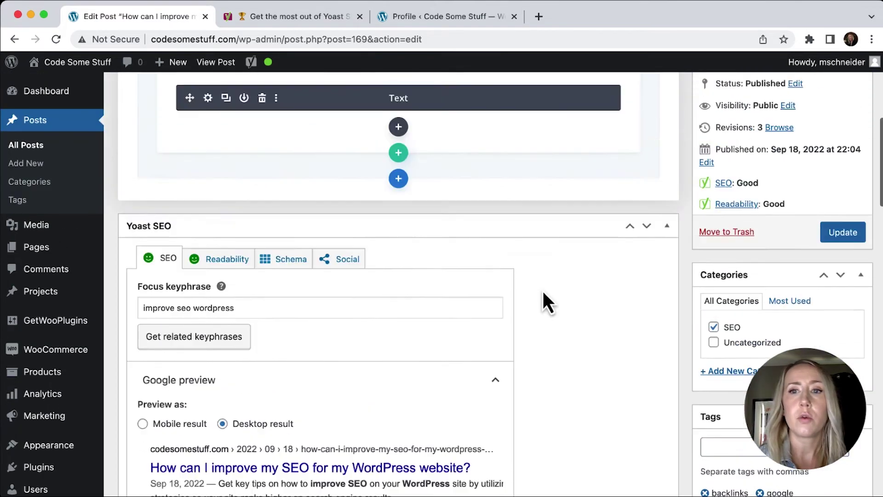
# Step: Update the post to save its changes, then return to the Yoast SEO dashboard
pyautogui.scroll(-1, 543, 290)
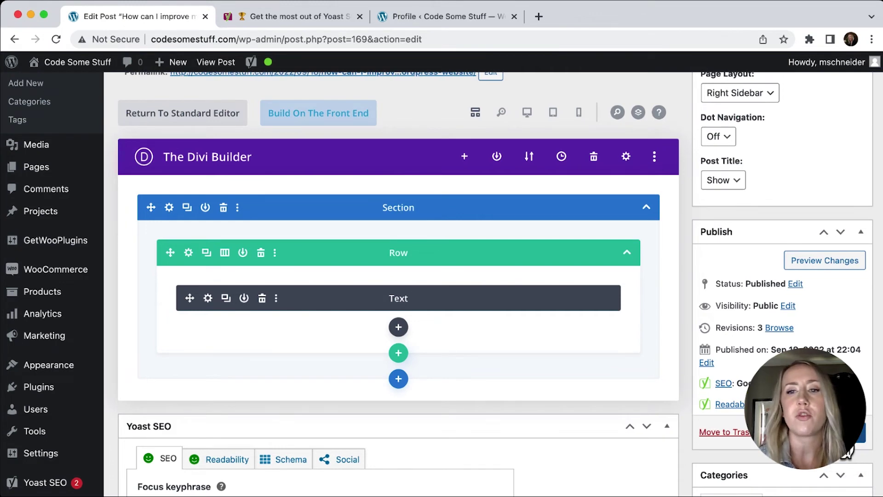
pyautogui.click(850, 434)
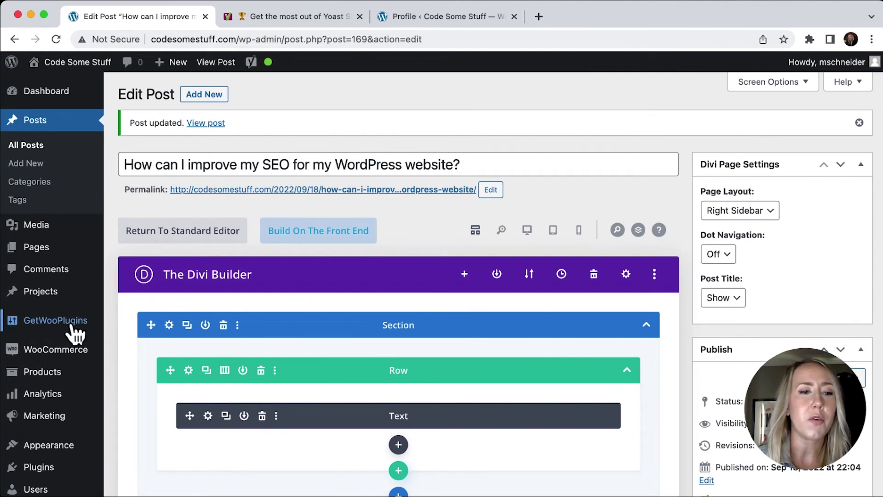
pyautogui.scroll(-3, 68, 322)
pyautogui.scroll(-2, 68, 326)
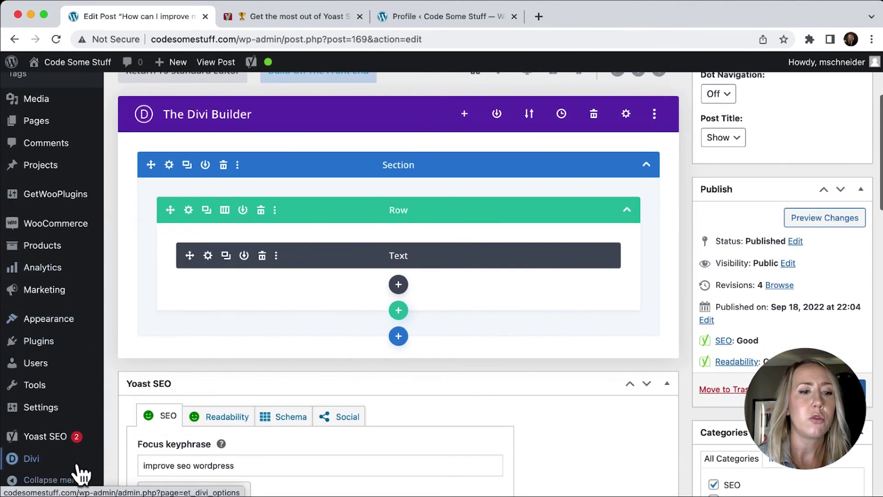
pyautogui.click(66, 468)
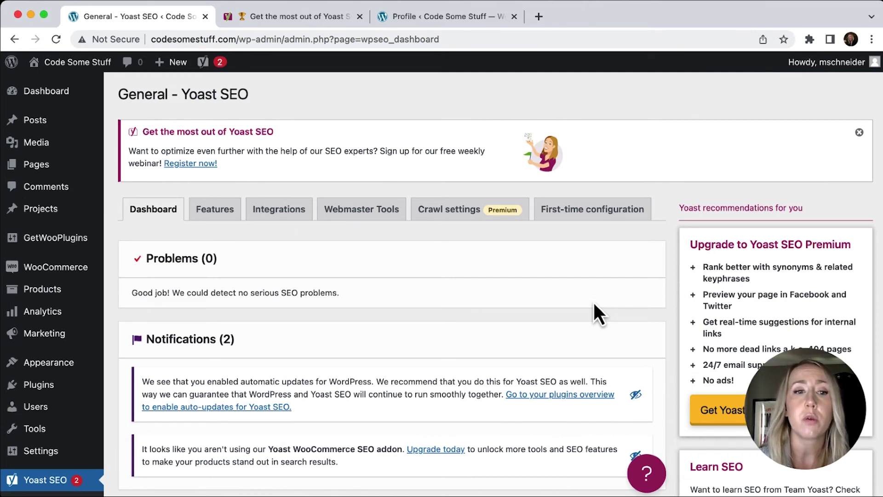
# Step: Scroll down the Yoast SEO Social settings page on the Accounts section
pyautogui.scroll(-5, 28, 322)
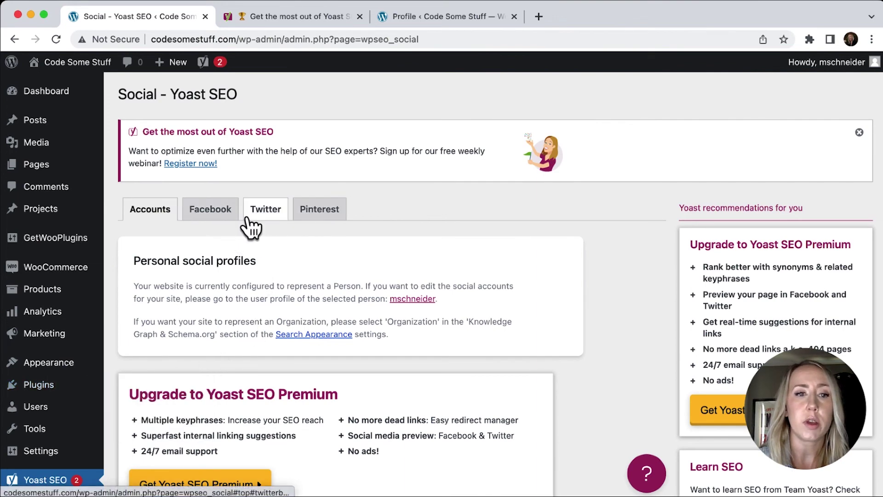
# Step: Set search_engine_optimization.jpg as the Facebook Open Graph default image and save the settings
pyautogui.click(219, 212)
pyautogui.scroll(-5, 355, 288)
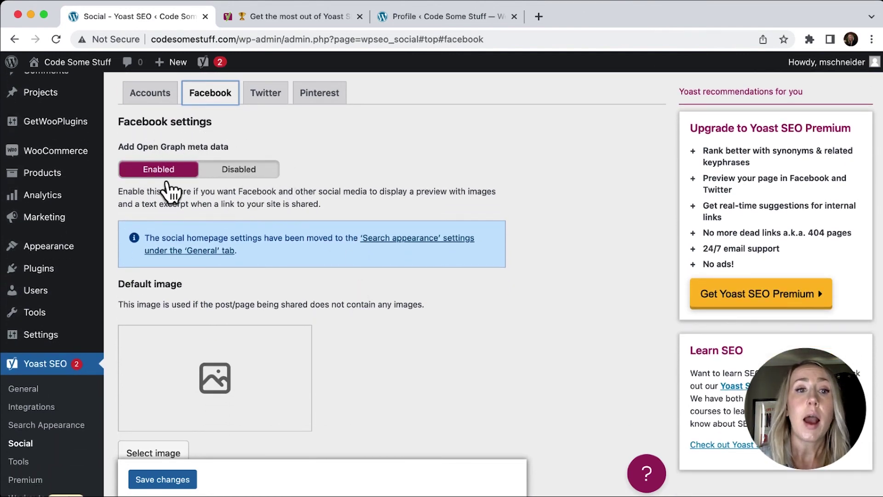
pyautogui.scroll(-4, 251, 262)
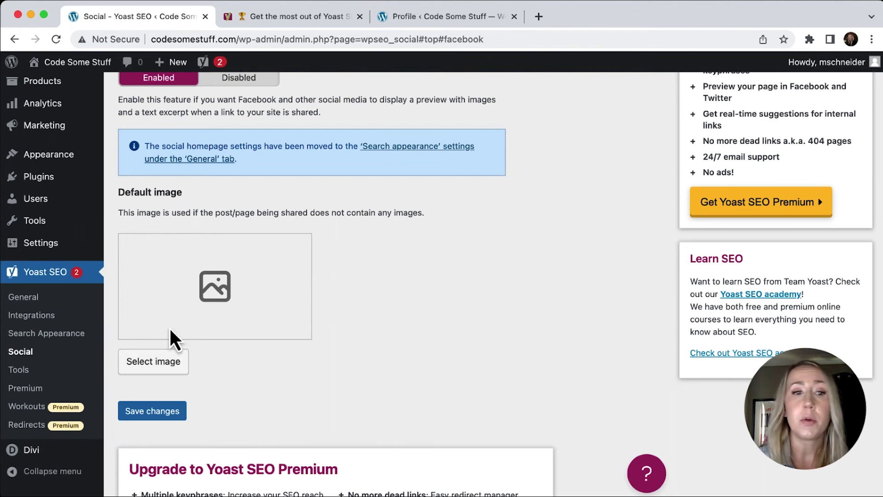
pyautogui.click(131, 367)
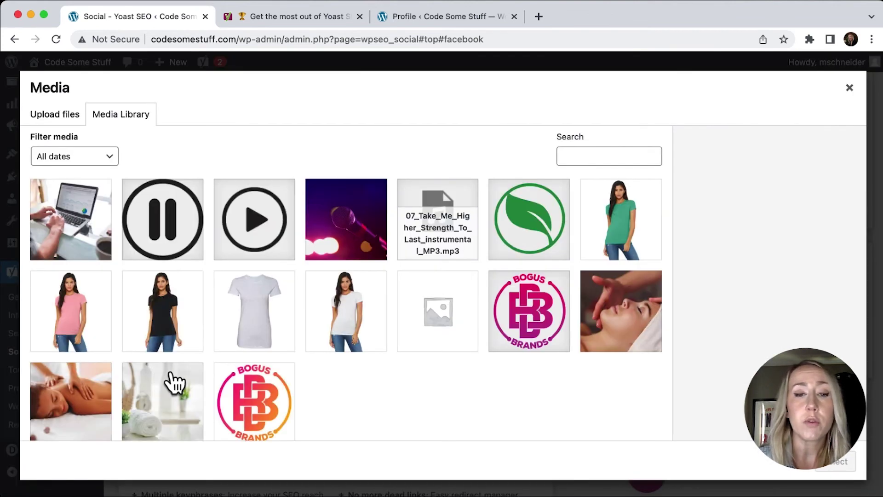
pyautogui.click(49, 233)
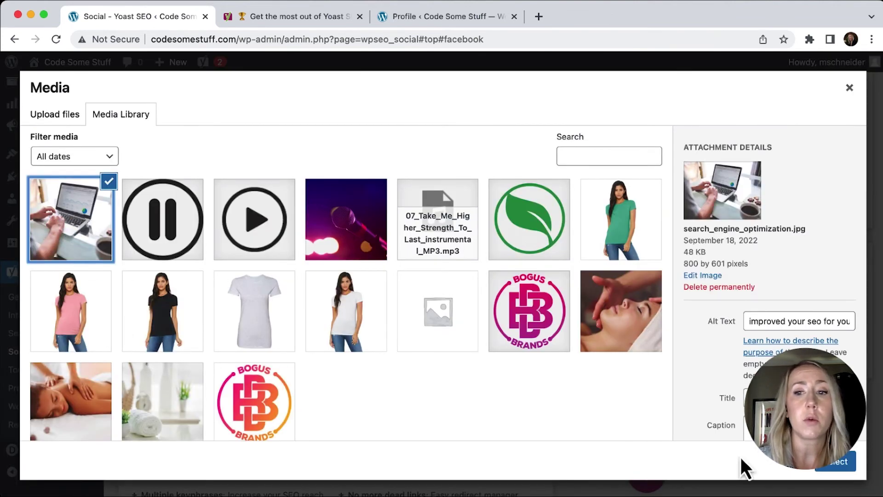
pyautogui.click(845, 465)
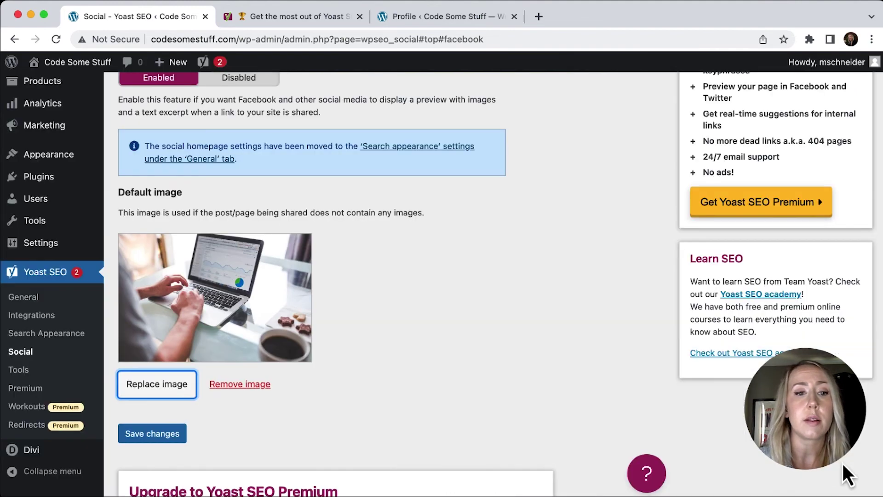
pyautogui.scroll(-1, 258, 335)
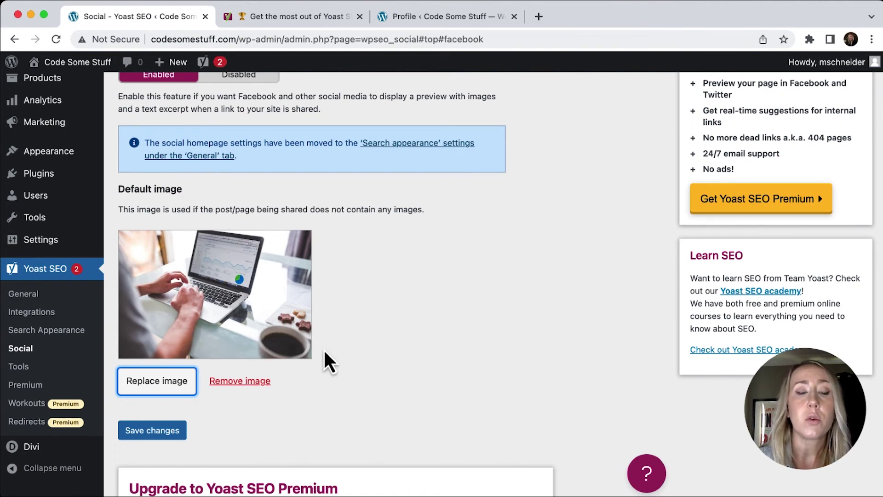
pyautogui.click(164, 437)
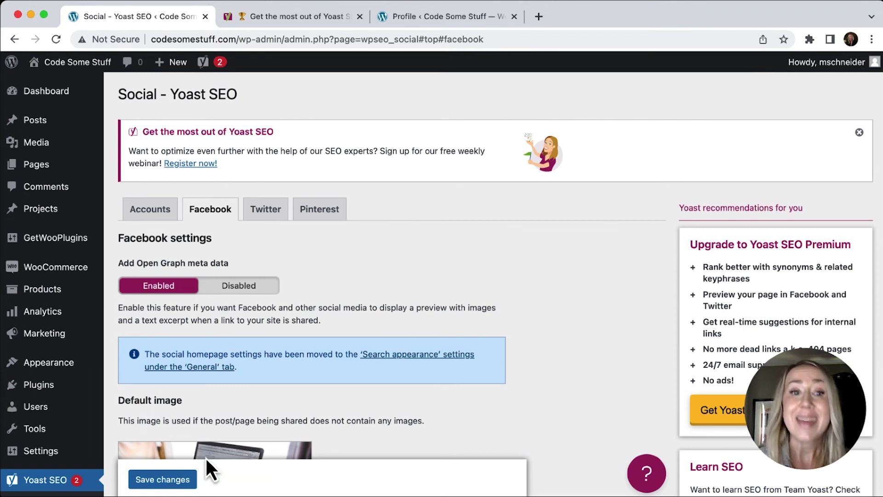
pyautogui.click(269, 213)
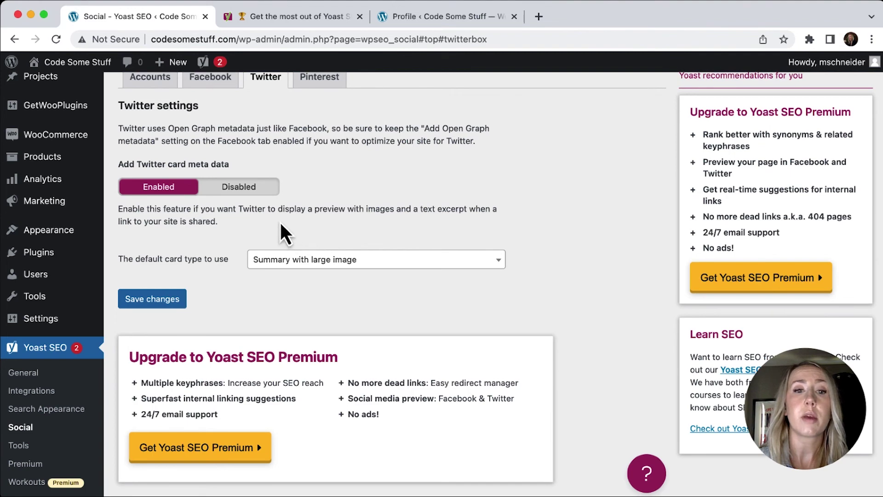
pyautogui.click(388, 261)
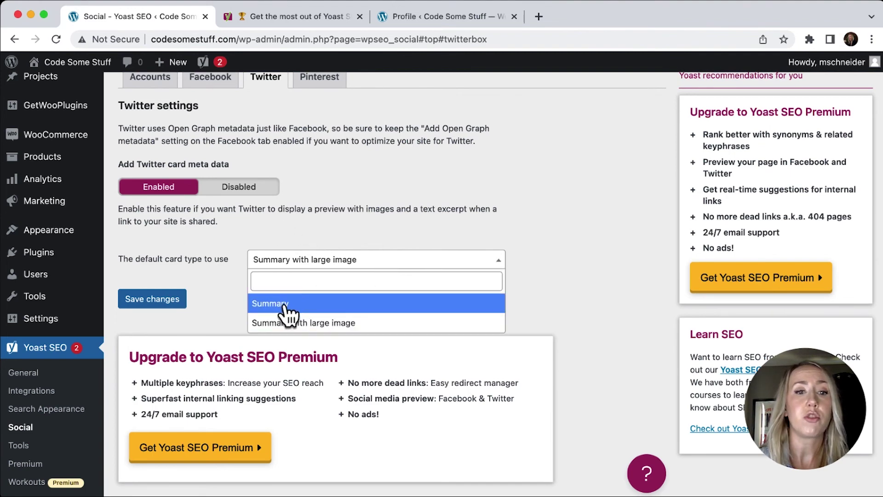
pyautogui.scroll(3, 363, 262)
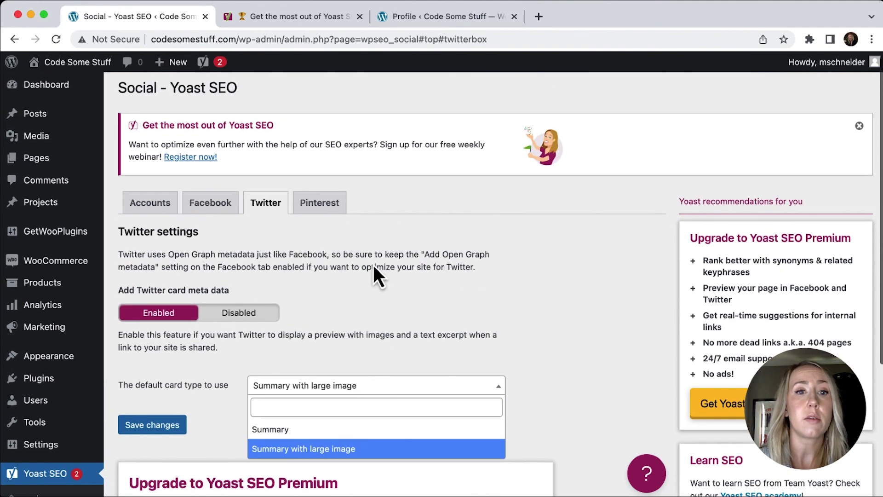
pyautogui.click(317, 205)
pyautogui.scroll(-3, 454, 250)
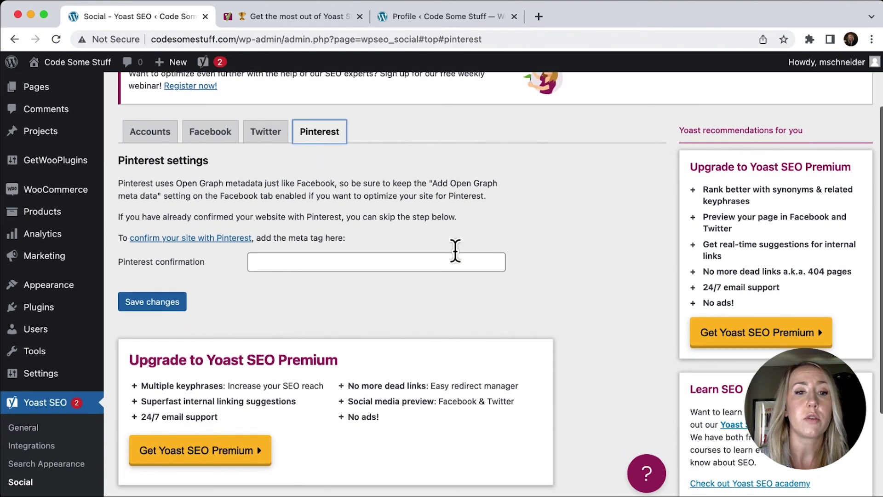
pyautogui.click(208, 134)
pyautogui.scroll(-3, 347, 363)
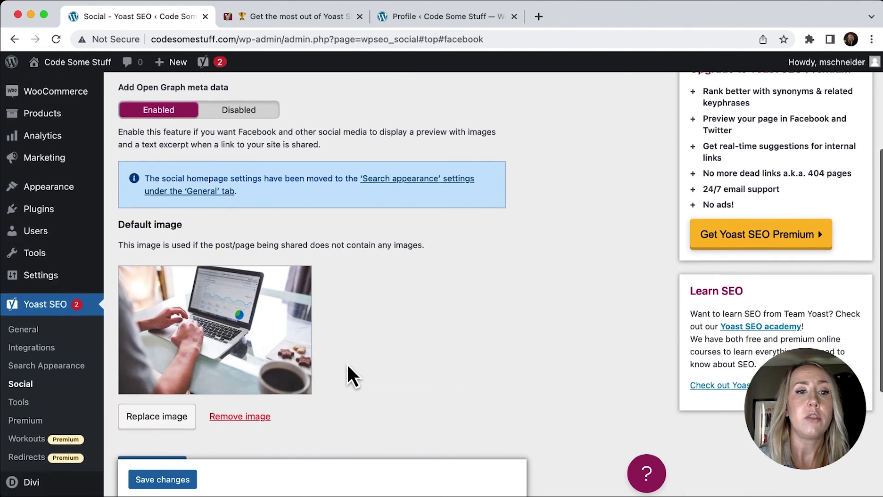
pyautogui.scroll(-5, 347, 363)
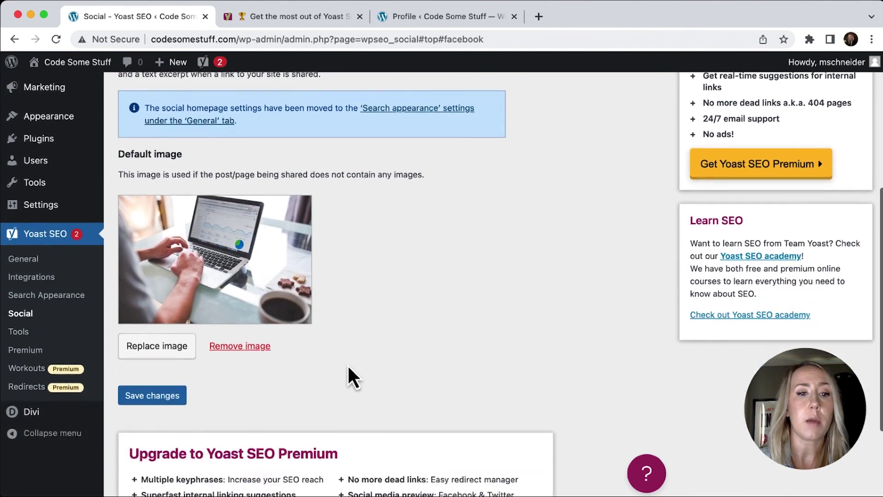
pyautogui.scroll(8, 347, 364)
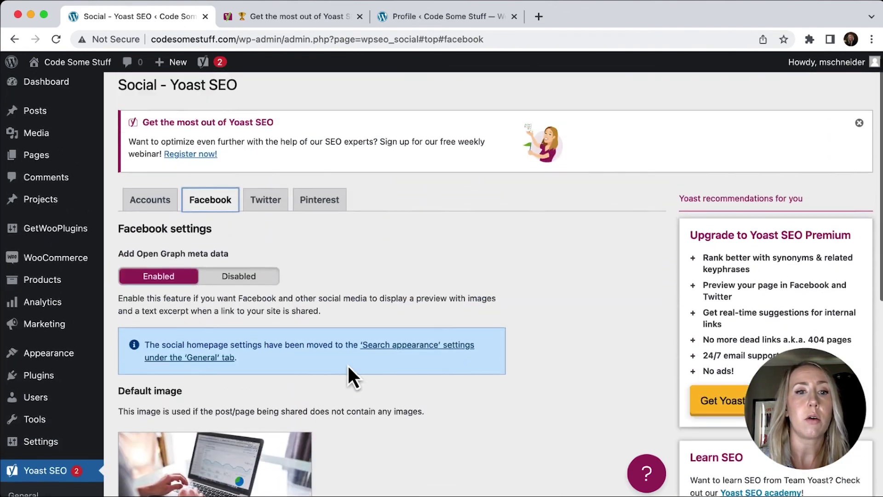